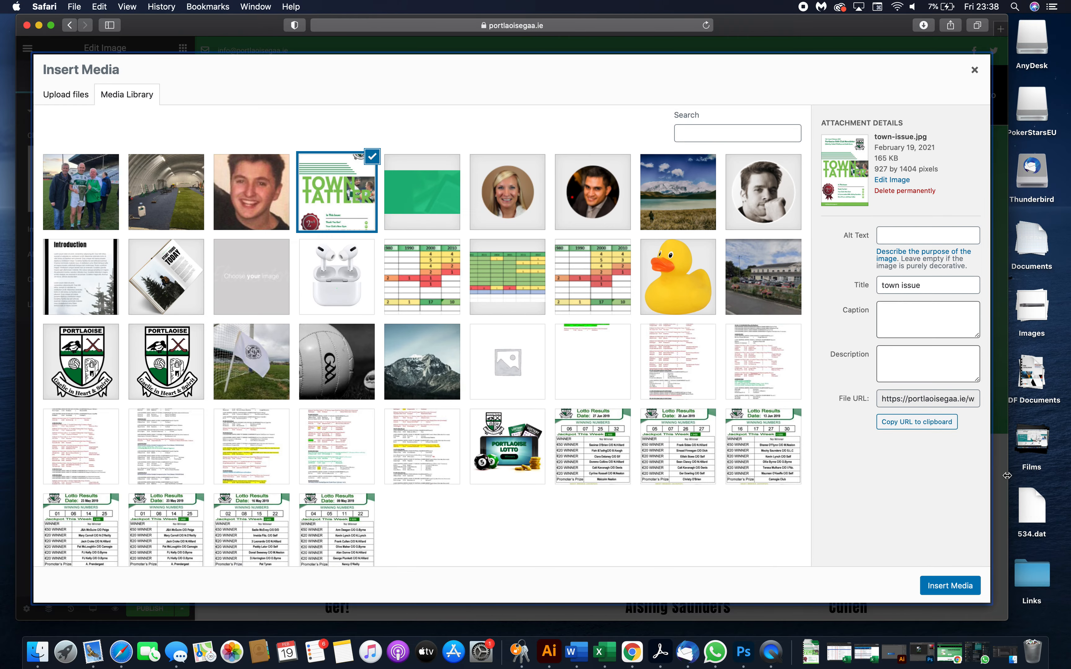
- Upload pyronix-logo.png from the desktop Images folder into the media library and insert it as the image
drag(1004, 613, 703, 502)
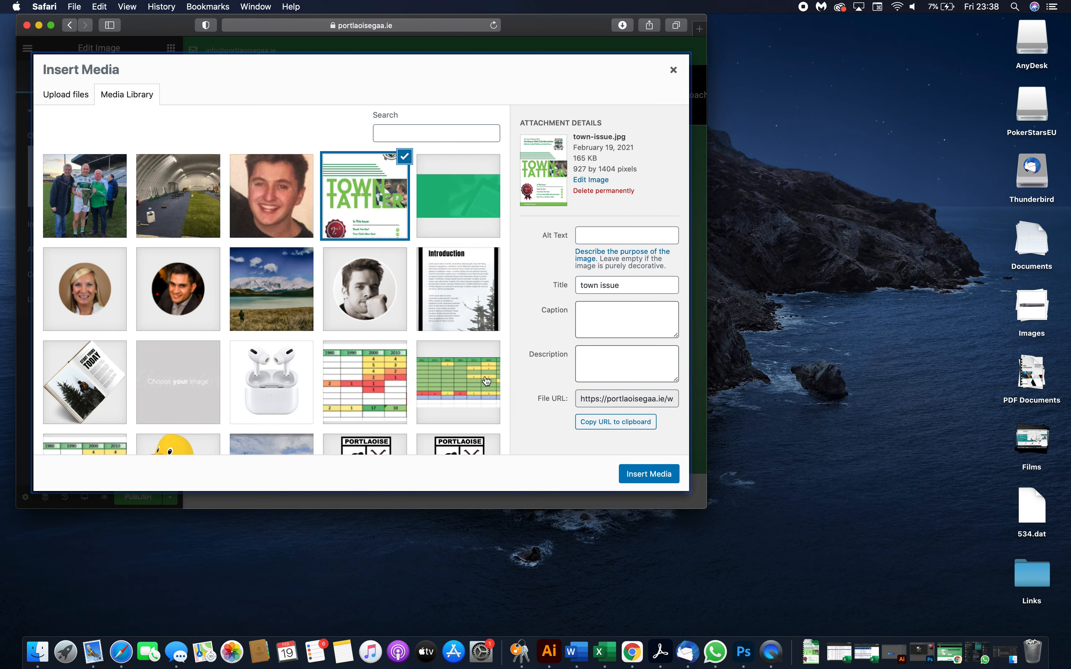
click(1033, 317)
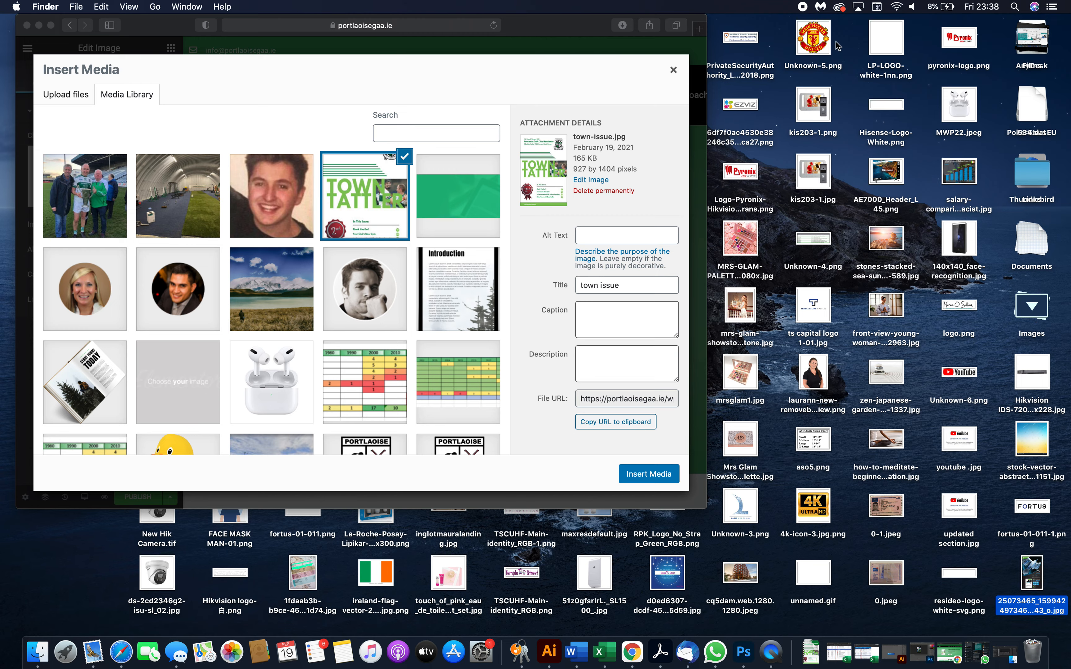
drag(954, 48, 379, 217)
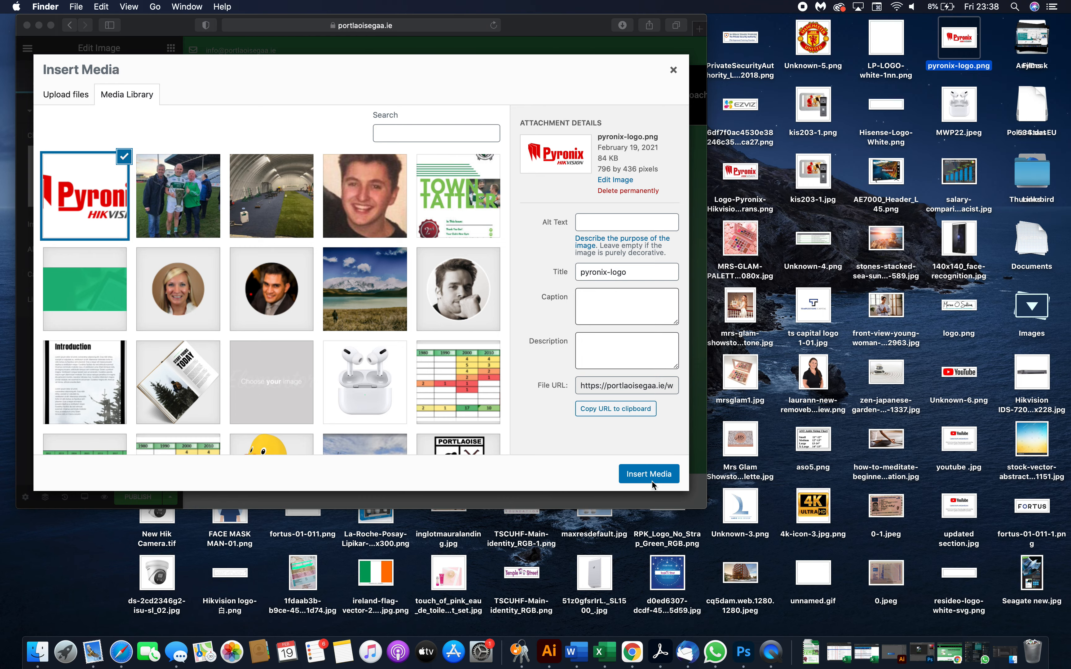
click(652, 482)
click(631, 472)
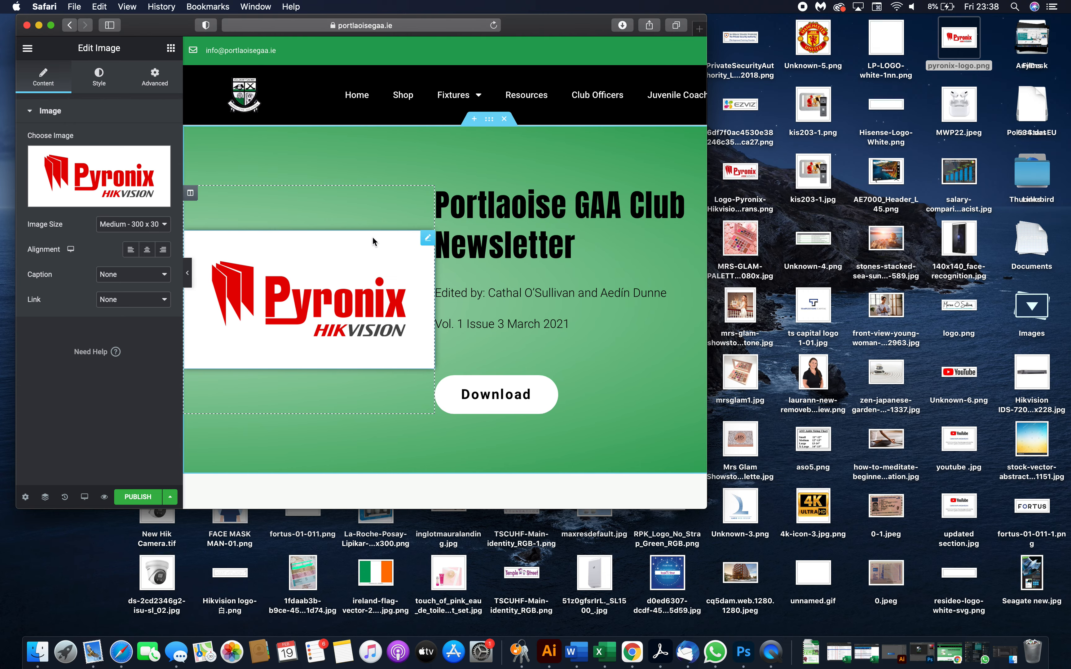
- Select the Download button and examine the URL in its link field
scroll(558, 353, down, 3)
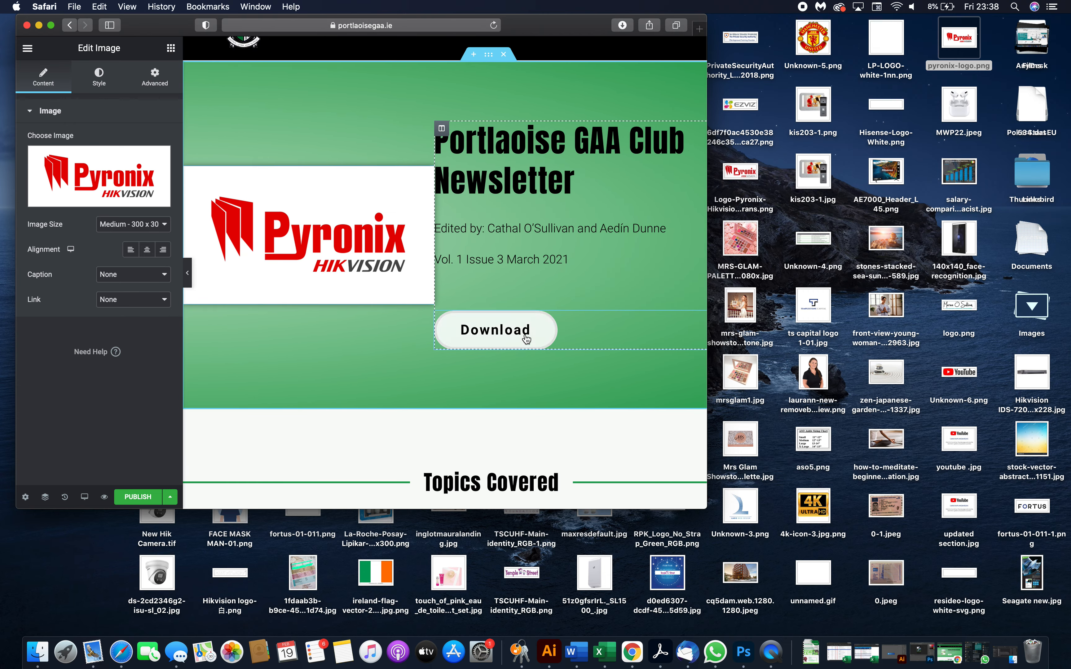
click(512, 332)
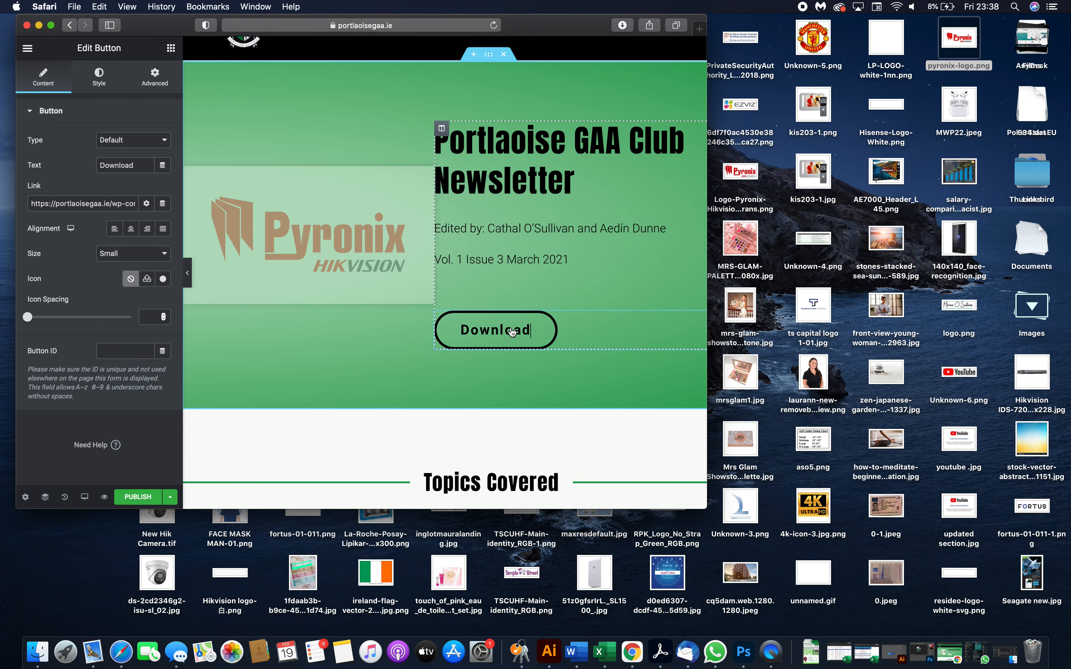
mouse_move(56, 204)
mouse_down()
mouse_move(149, 205)
mouse_move(37, 205)
mouse_up()
click(59, 205)
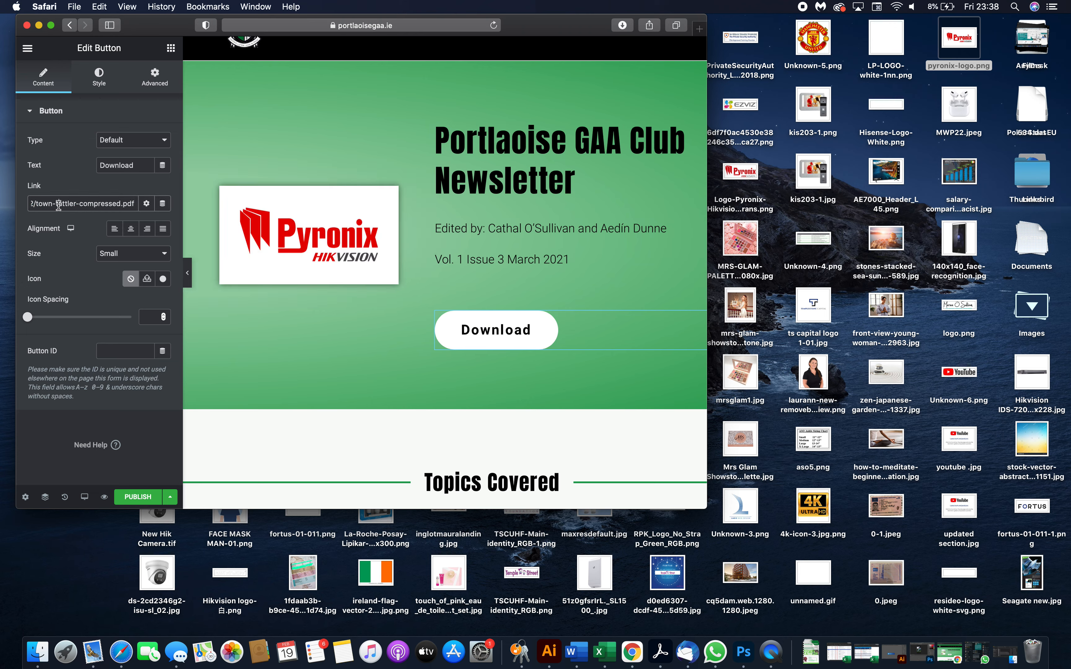
double_click(59, 206)
click(90, 209)
drag(108, 204, 4, 202)
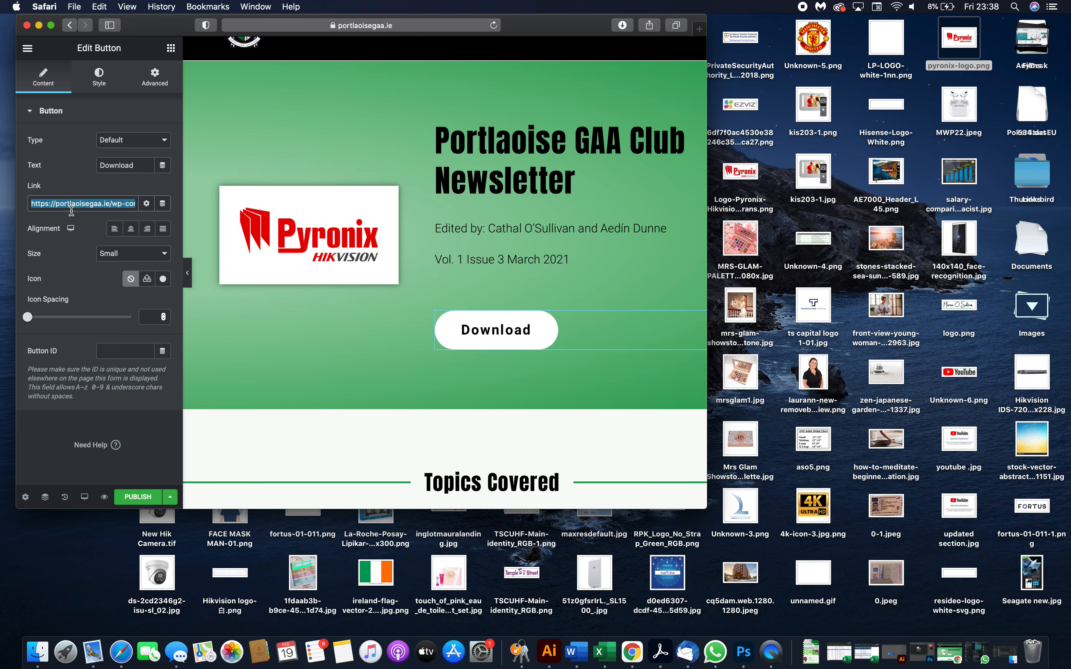
double_click(73, 203)
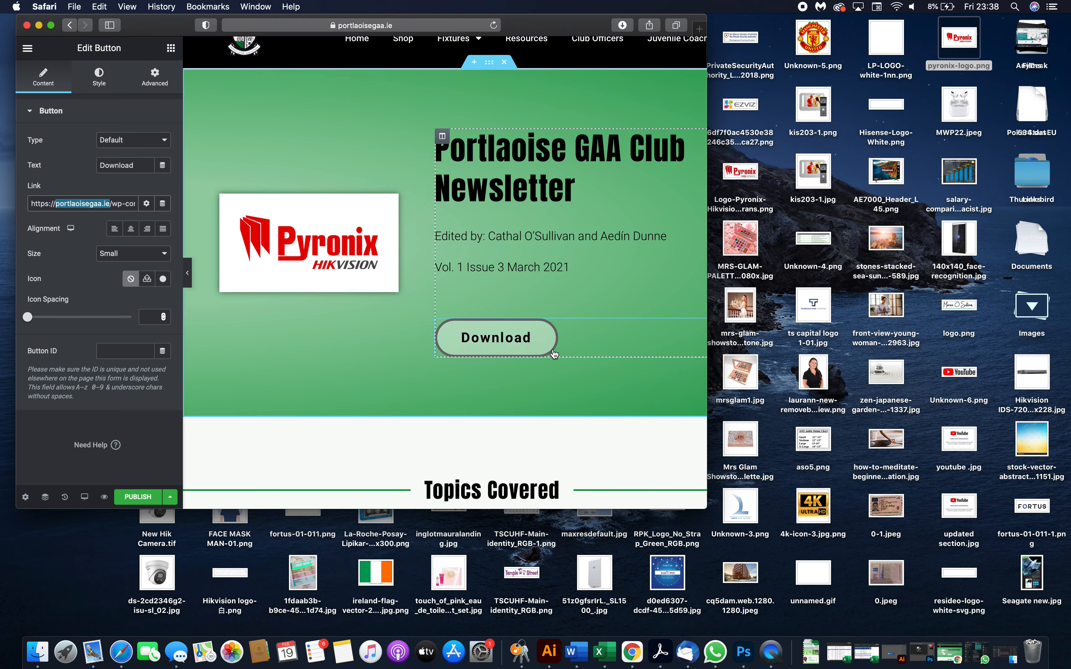
scroll(554, 353, down, 5)
scroll(525, 315, down, 3)
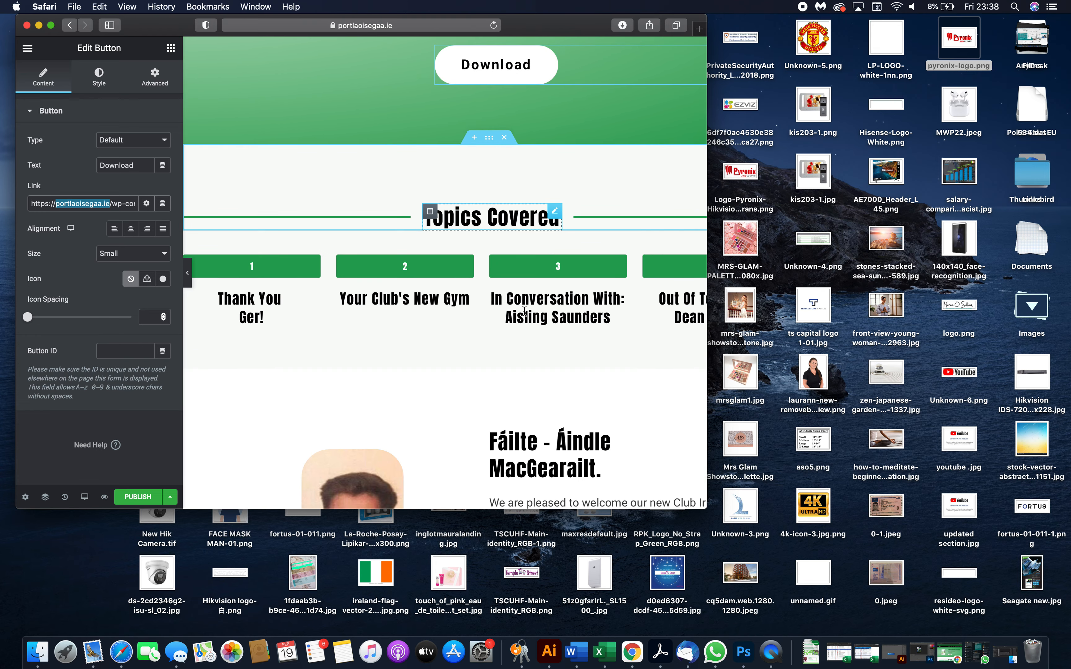
scroll(488, 215, up, 3)
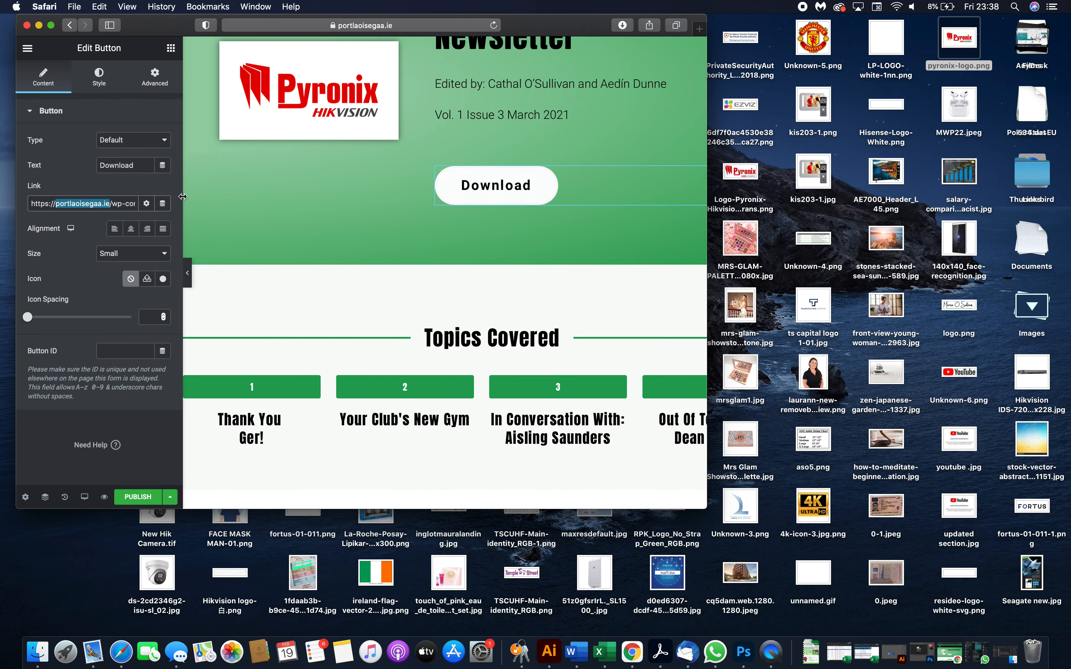
click(100, 208)
drag(59, 201, 185, 201)
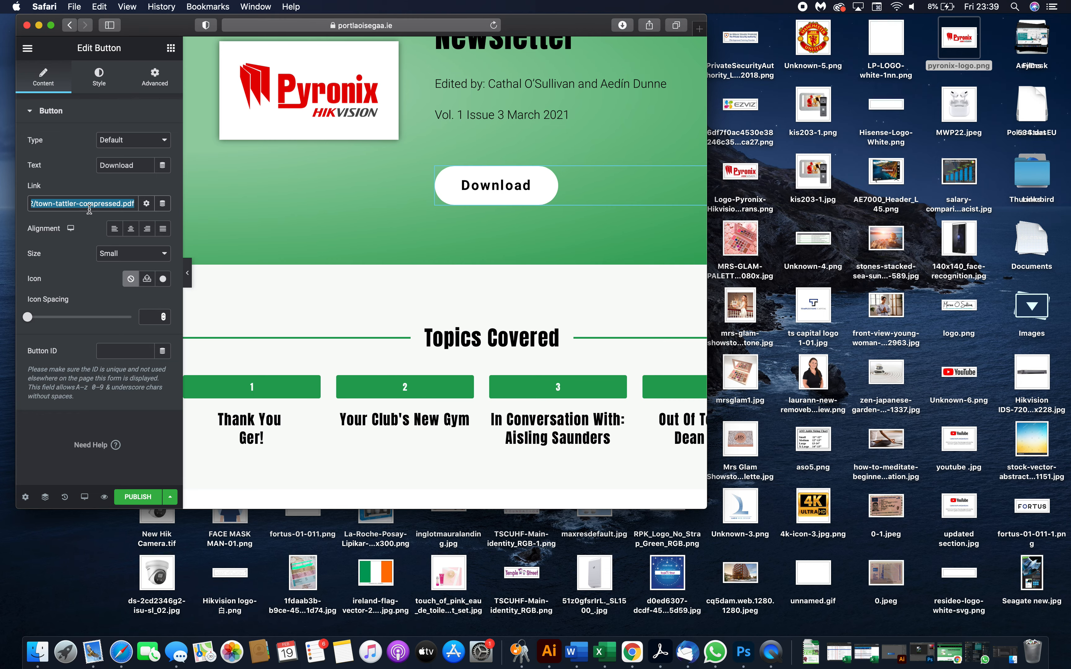
scroll(290, 155, up, 5)
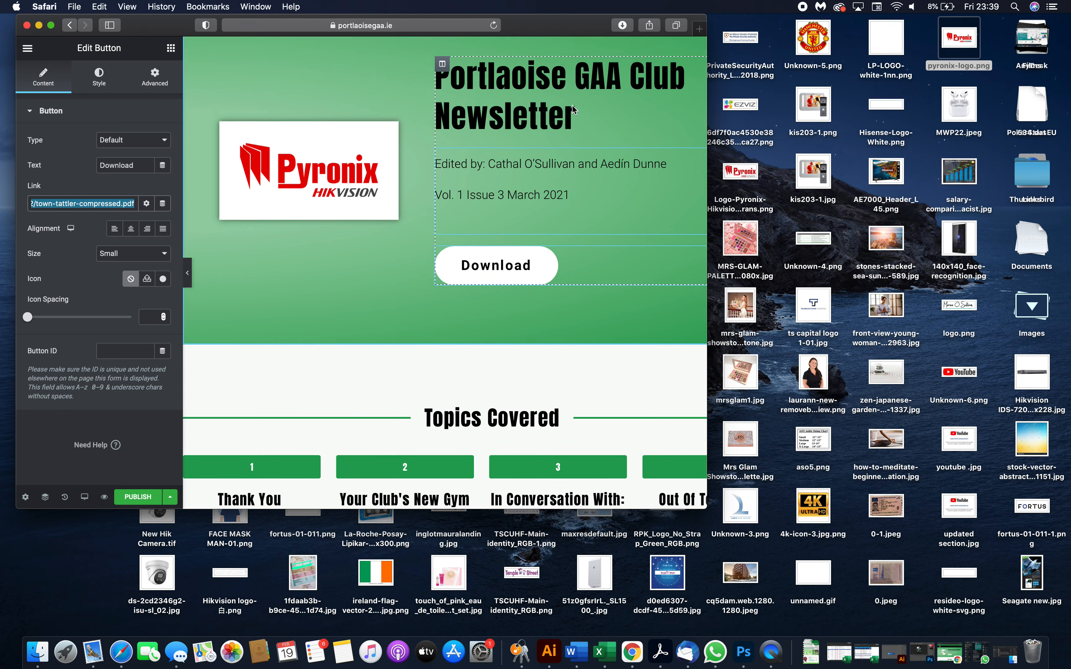
- Open portlaoisegaa.ie in a new browser tab
click(699, 30)
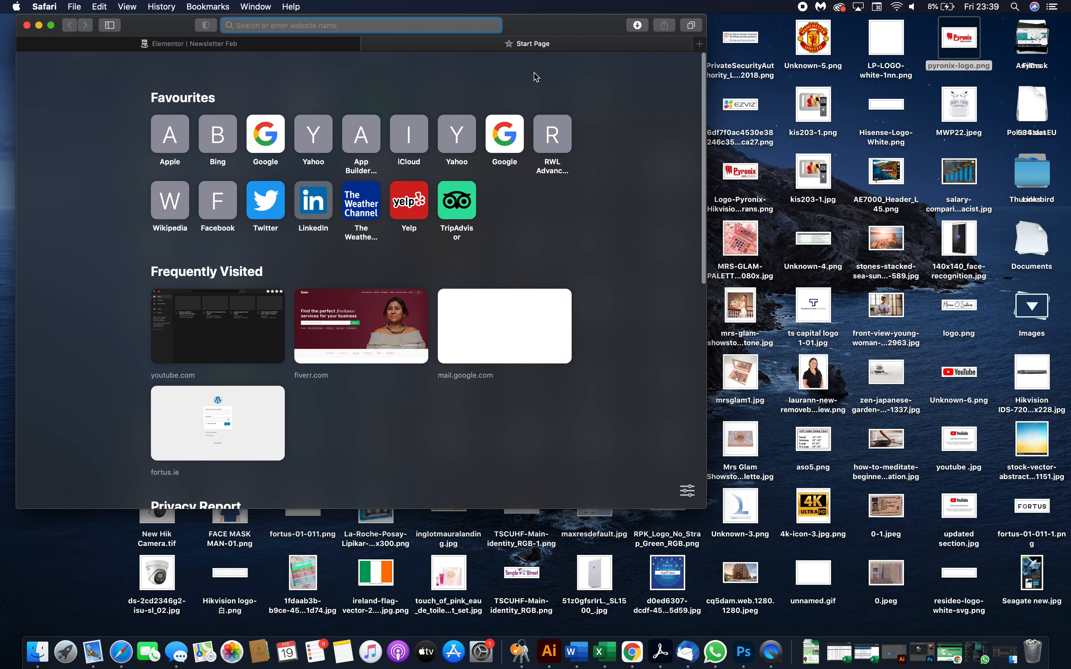
text(portlaoisegaa.ie)
key(Return)
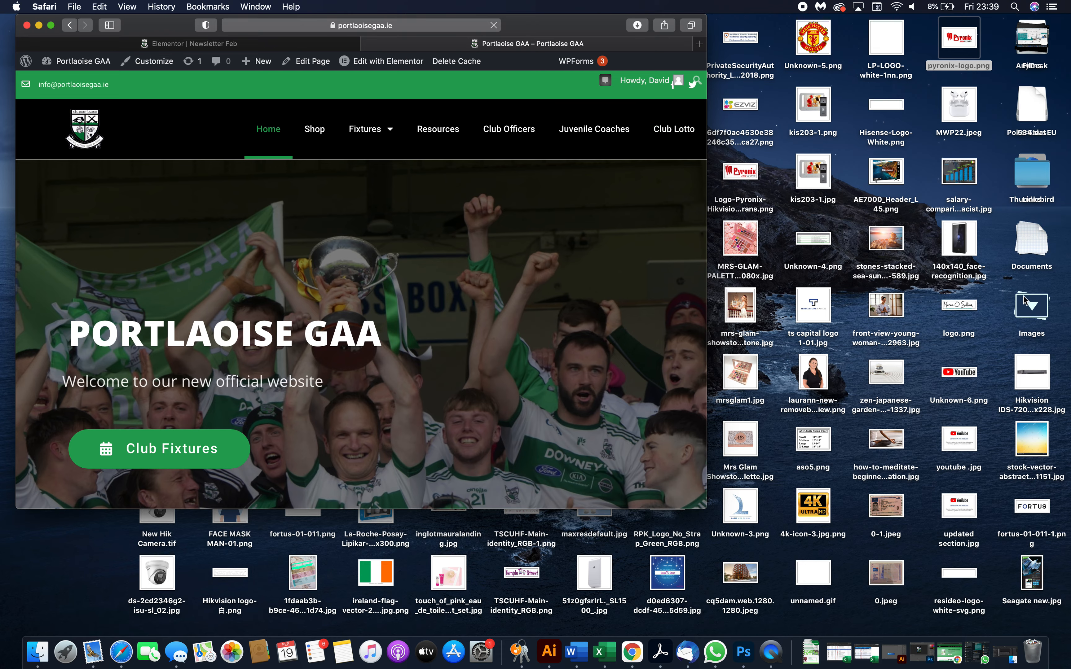
- Enlarge the browser window and open the WordPress Dashboard from the site's admin bar
click(1026, 300)
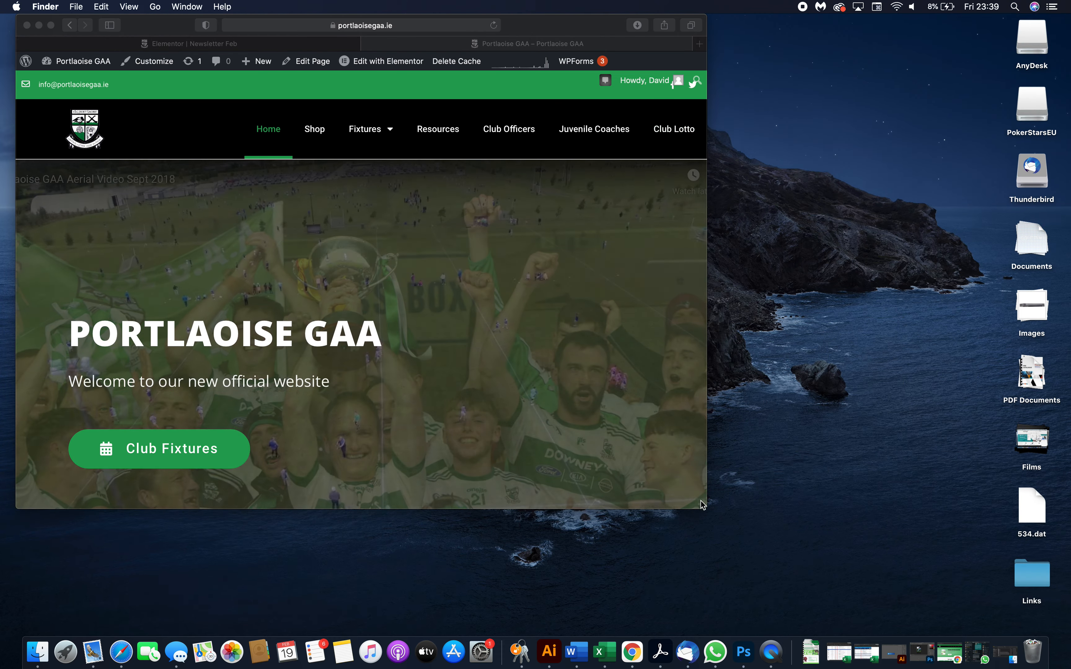
drag(705, 510, 904, 591)
mouse_move(77, 61)
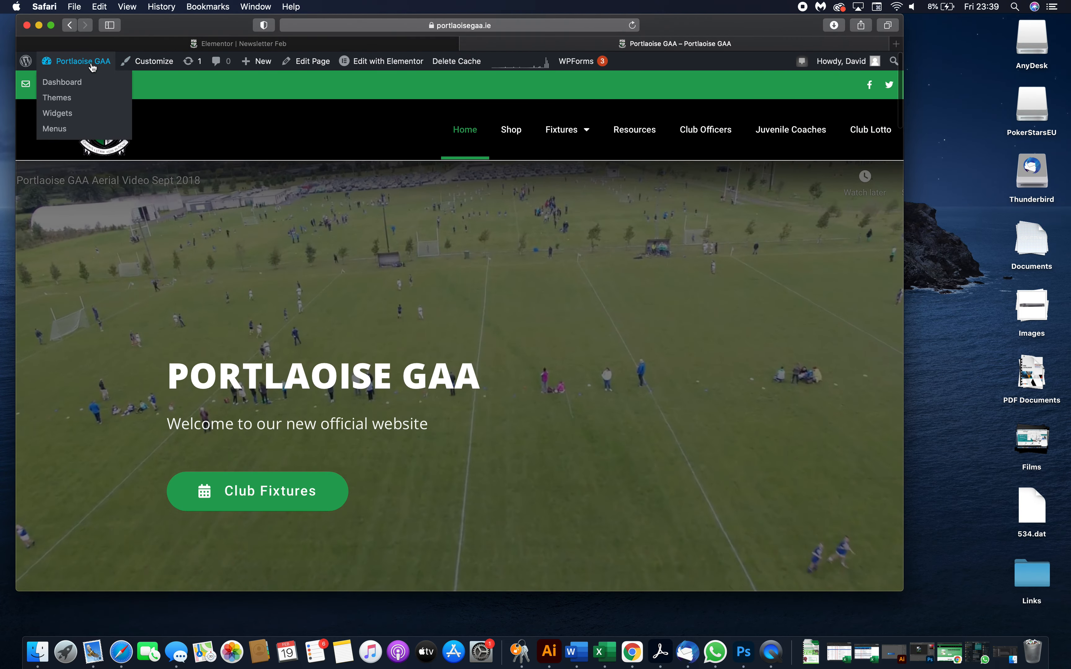
click(69, 82)
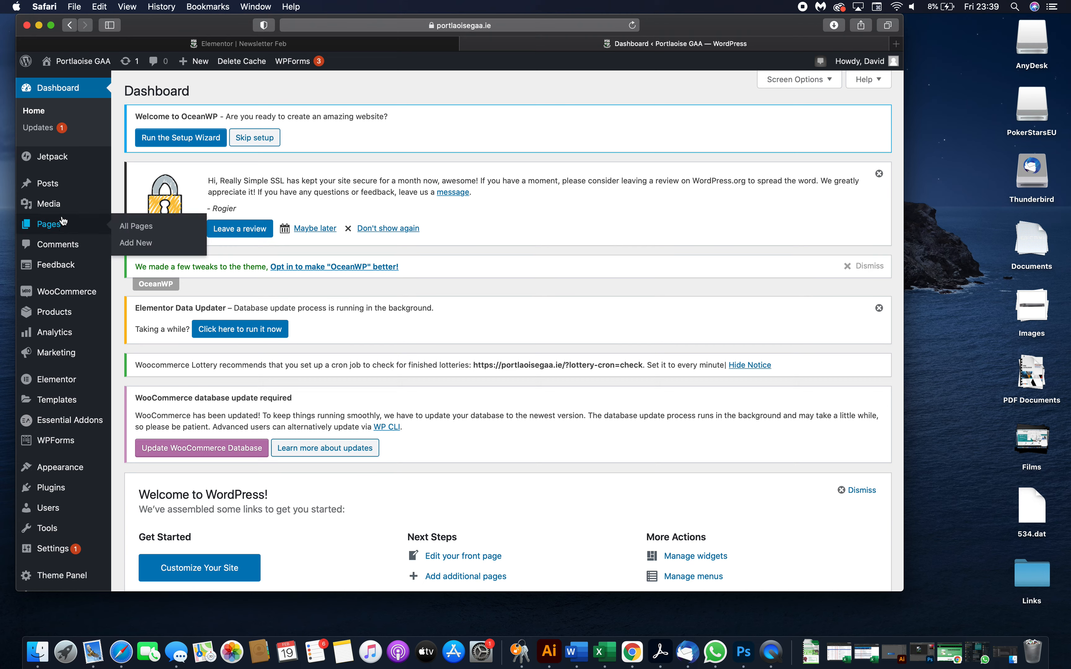
- Open the Media Library and upload Fire Catalogue.pdf from the desktop PDF Documents folder
click(61, 211)
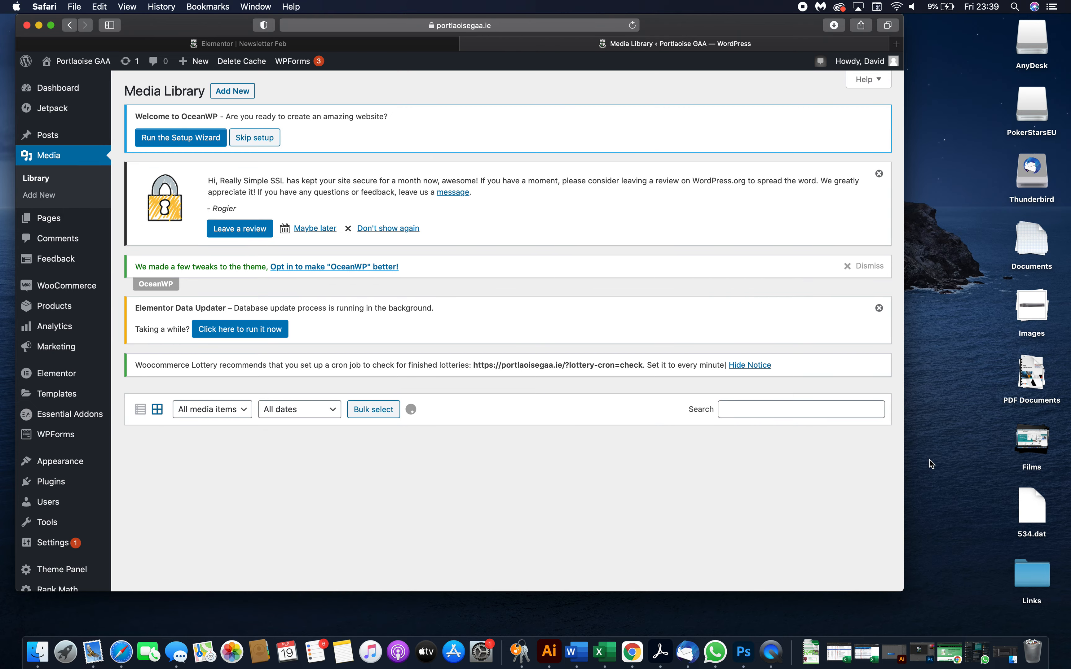
scroll(662, 359, down, 2)
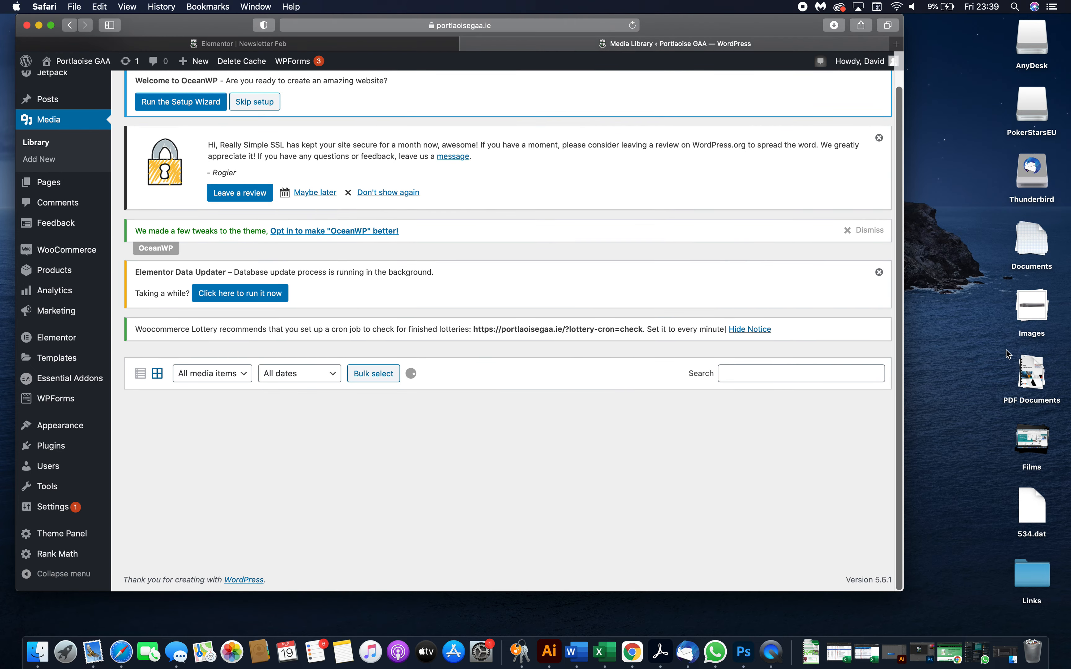
click(1024, 367)
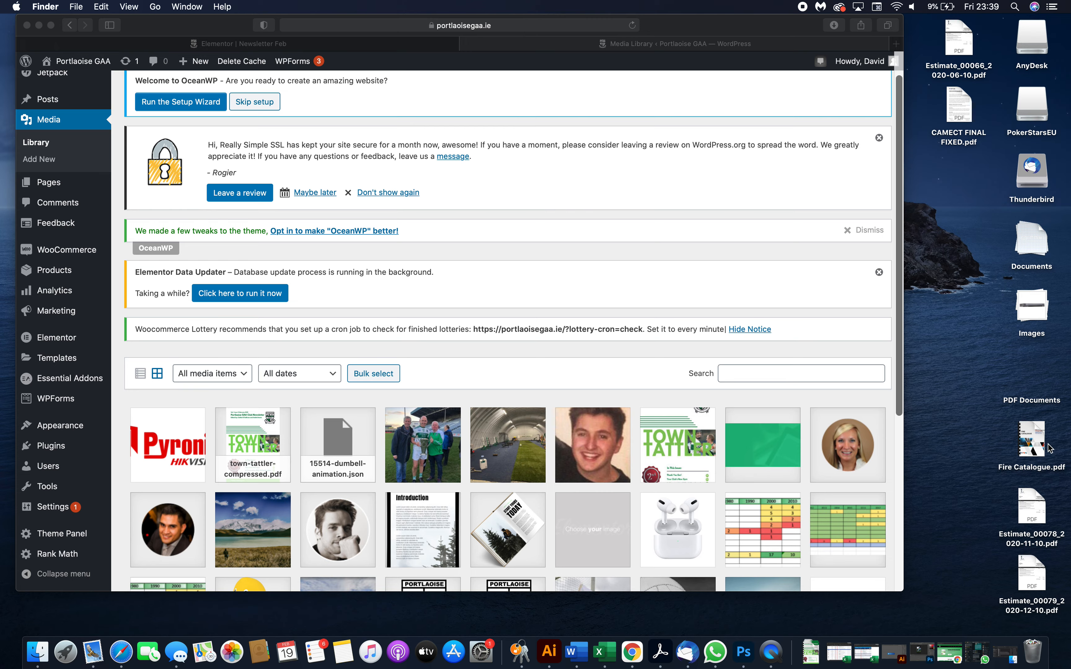
drag(1033, 447, 534, 438)
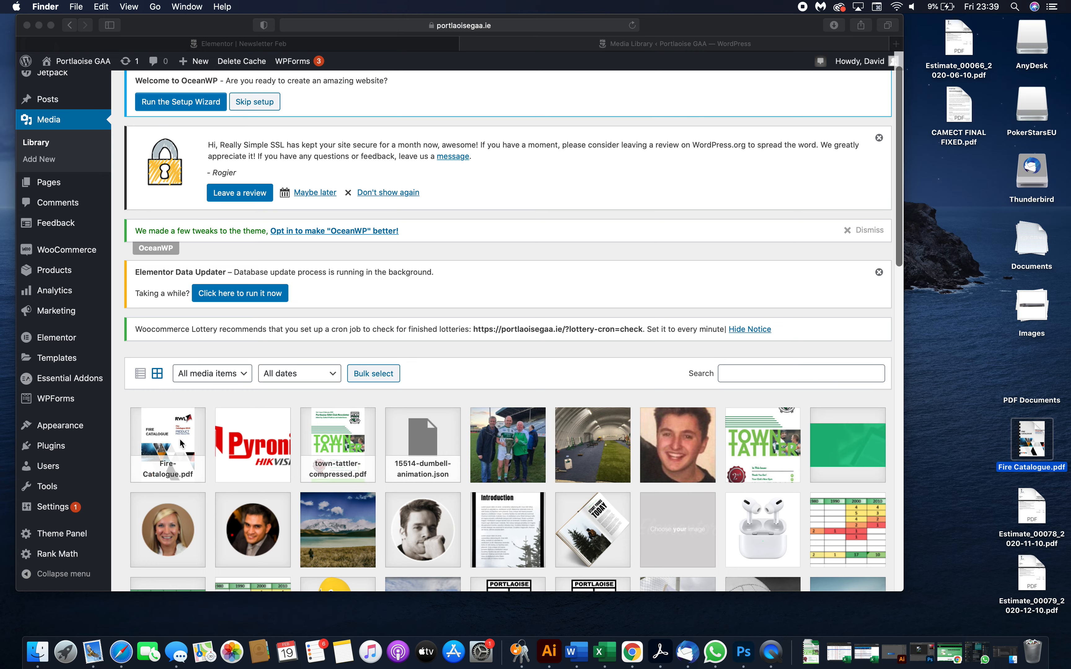
- Open the Fire Catalogue attachment details and select its file URL
click(180, 443)
click(166, 445)
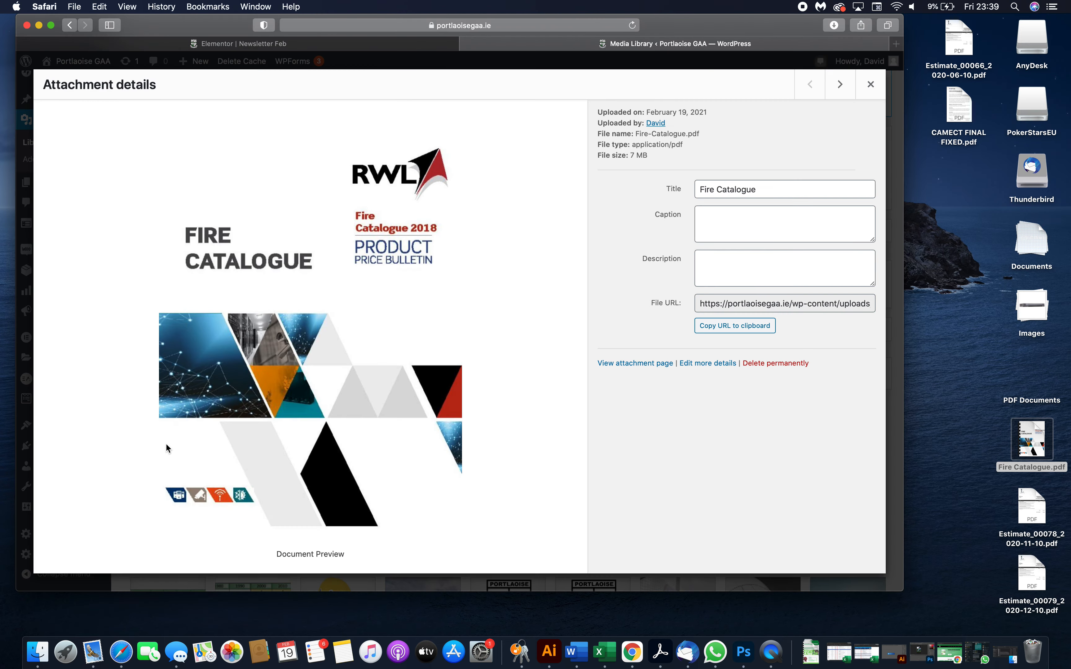
triple_click(768, 303)
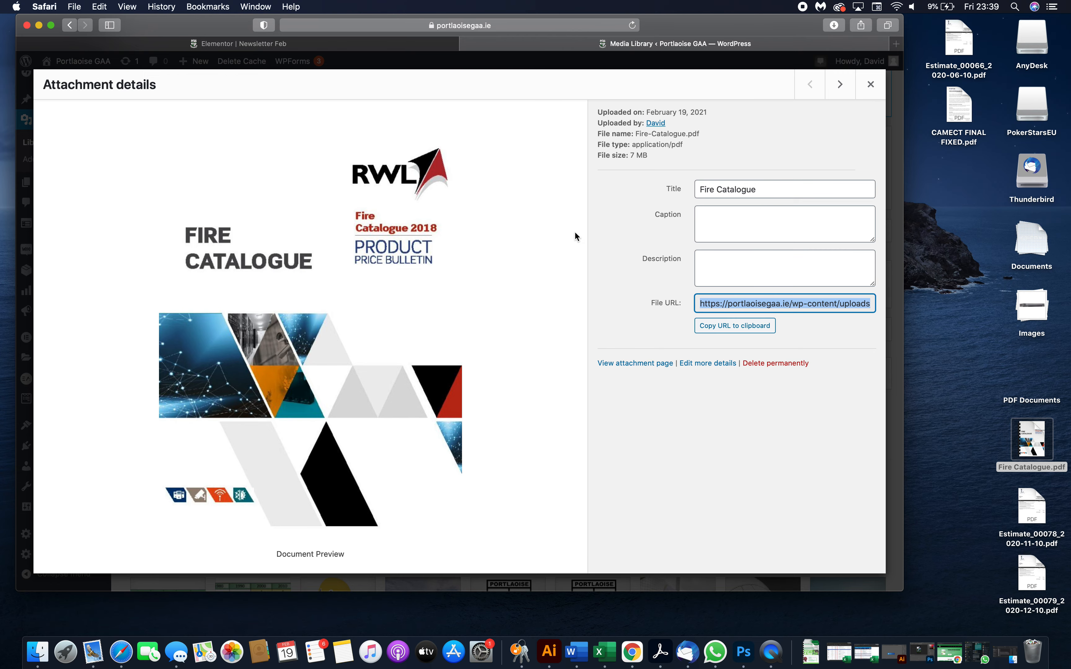
- Return to the Elementor editor tab and try adding extra text to the Topics Covered heading title
click(362, 47)
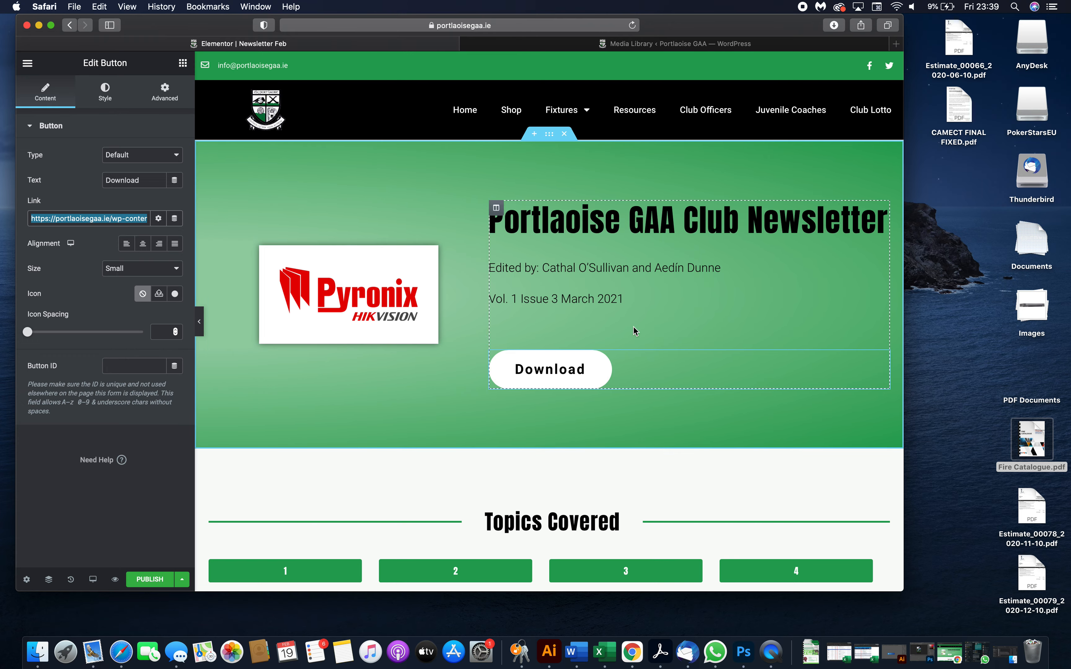
scroll(511, 335, down, 2)
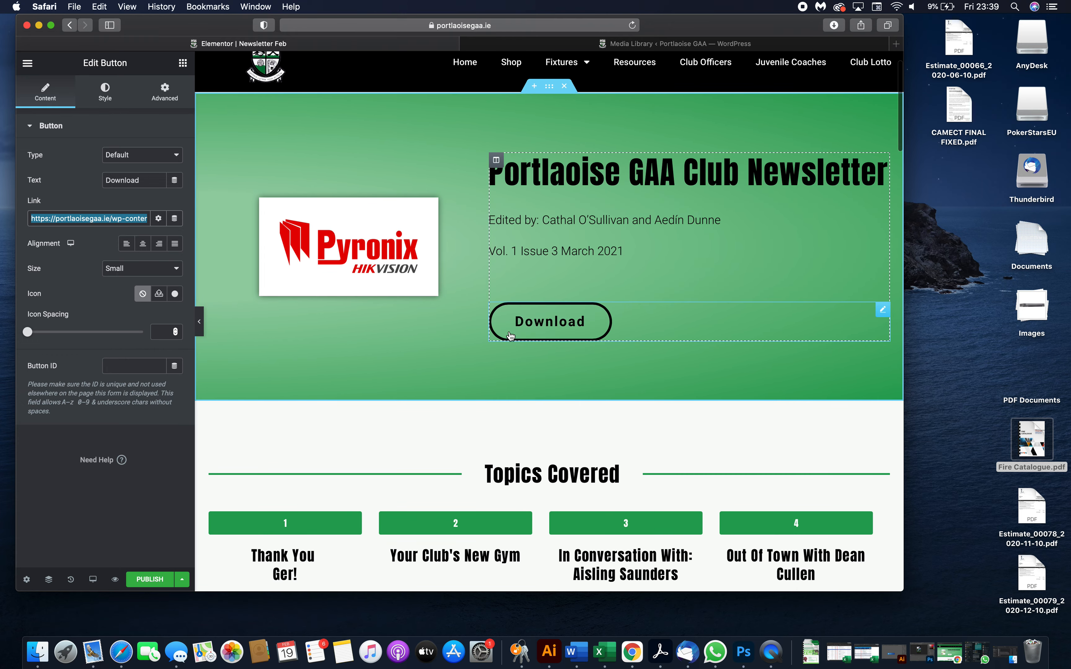
scroll(510, 335, down, 1)
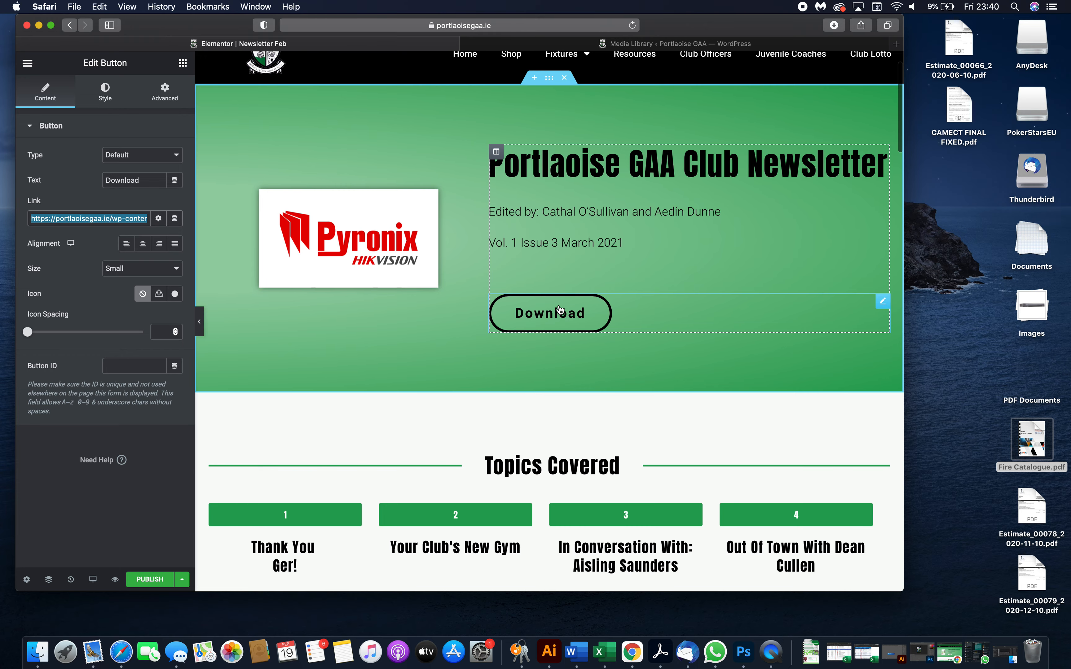
scroll(560, 309, down, 2)
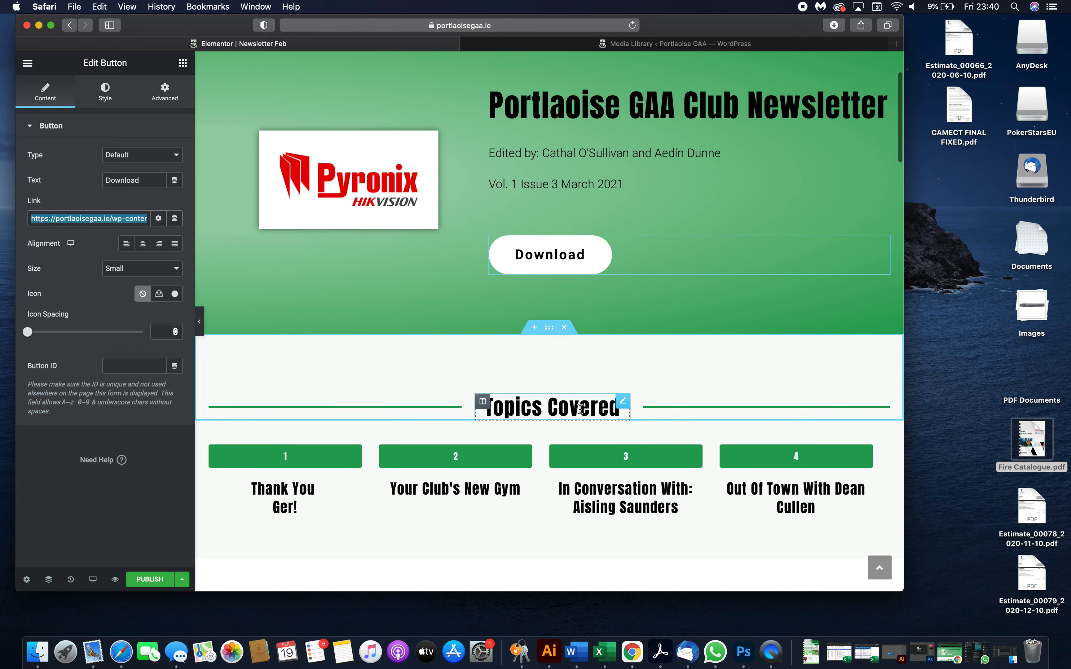
scroll(581, 409, down, 2)
click(604, 341)
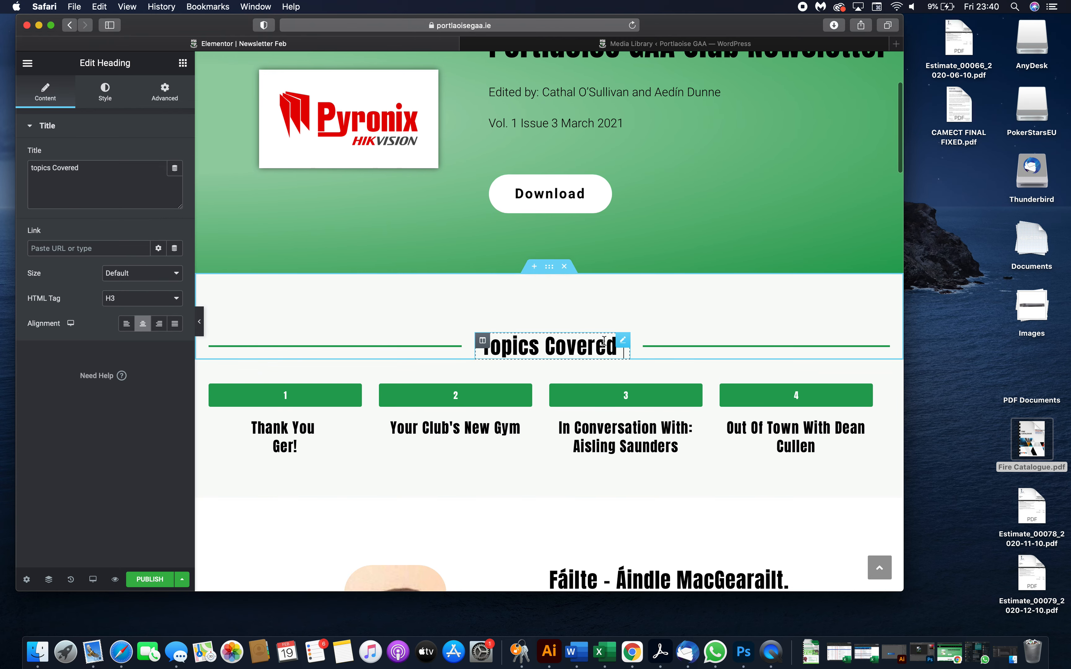
click(121, 176)
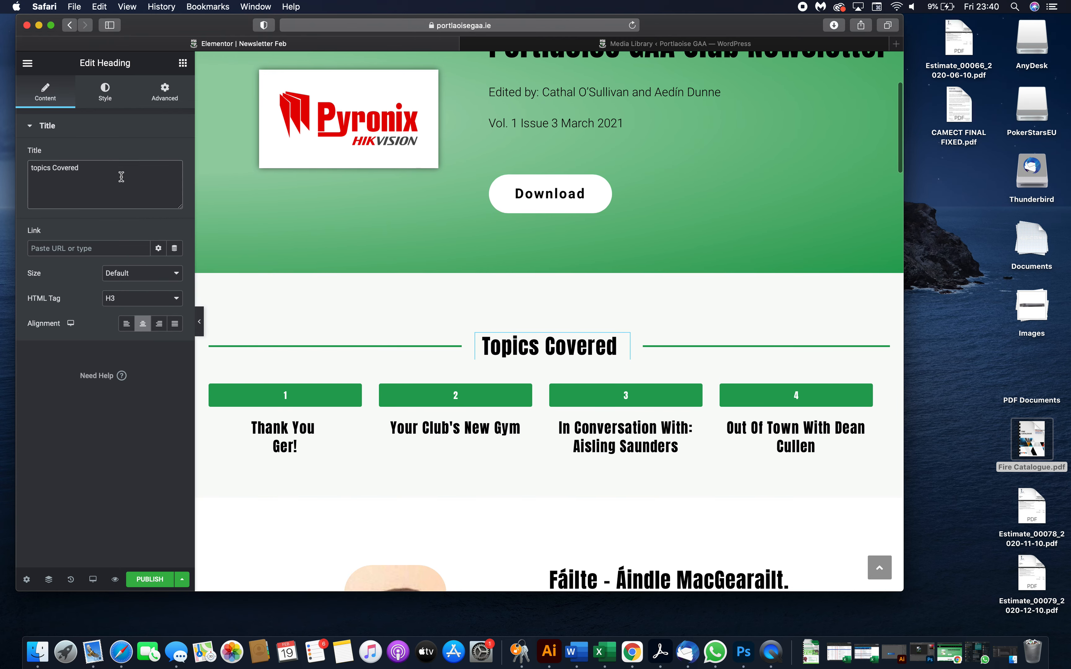
text(wieiwqeb)
key(BackSpace)
key(BackSpace)
key(BackSpace)
key(BackSpace)
key(BackSpace)
key(BackSpace)
key(BackSpace)
key(BackSpace)
key(BackSpace)
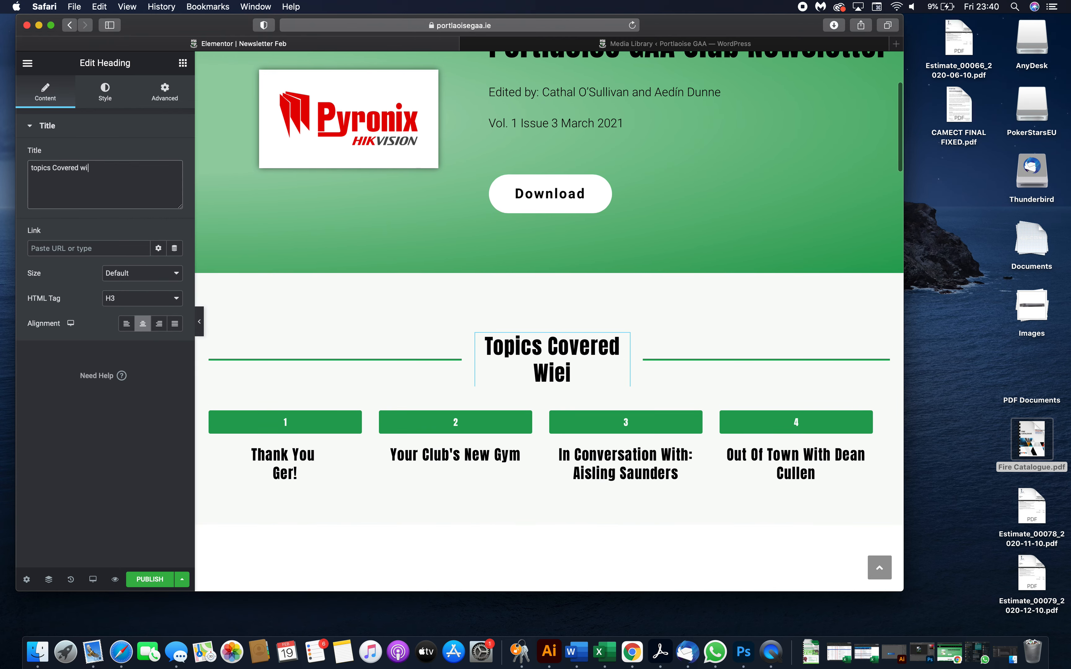
- Duplicate the fourth topic column and change the new column's button number to 5
scroll(437, 378, down, 3)
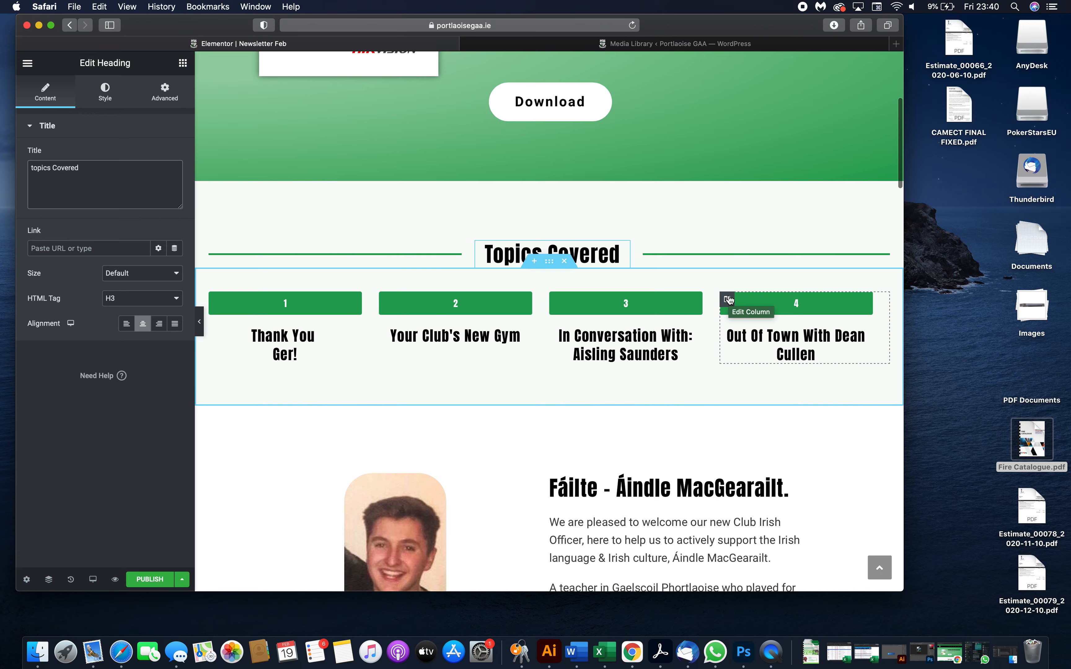
right_click(728, 300)
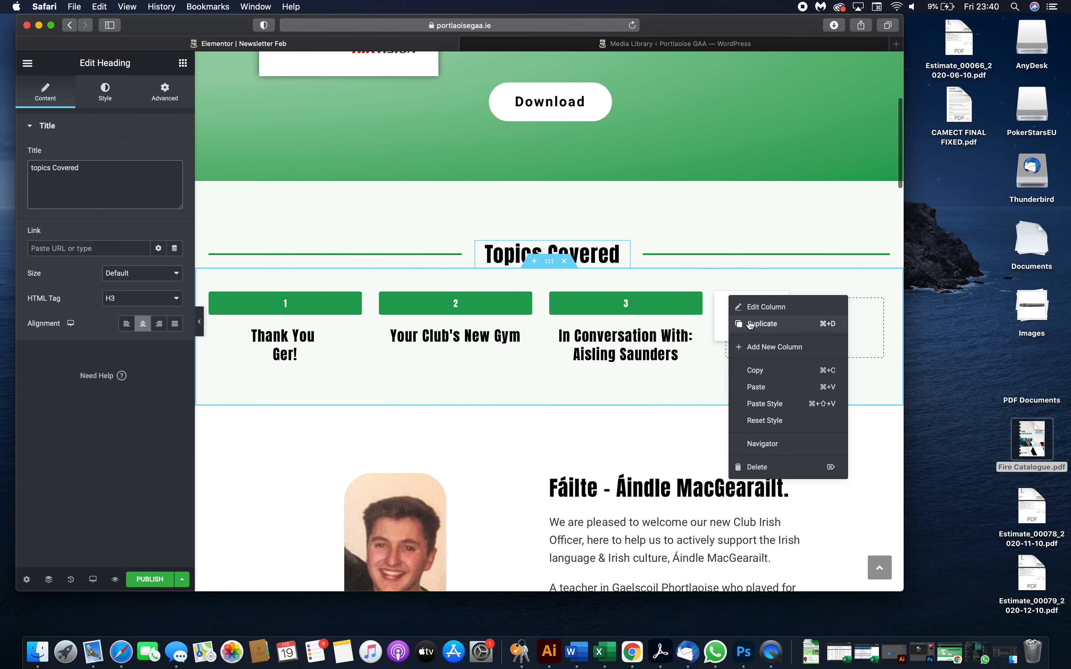
click(762, 324)
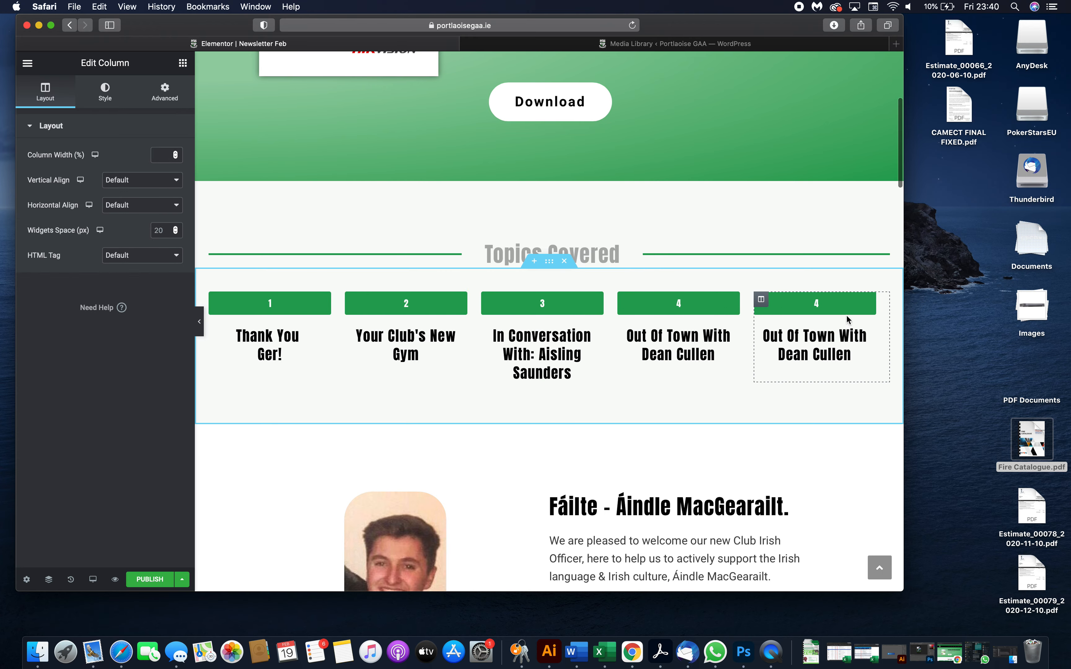
click(821, 305)
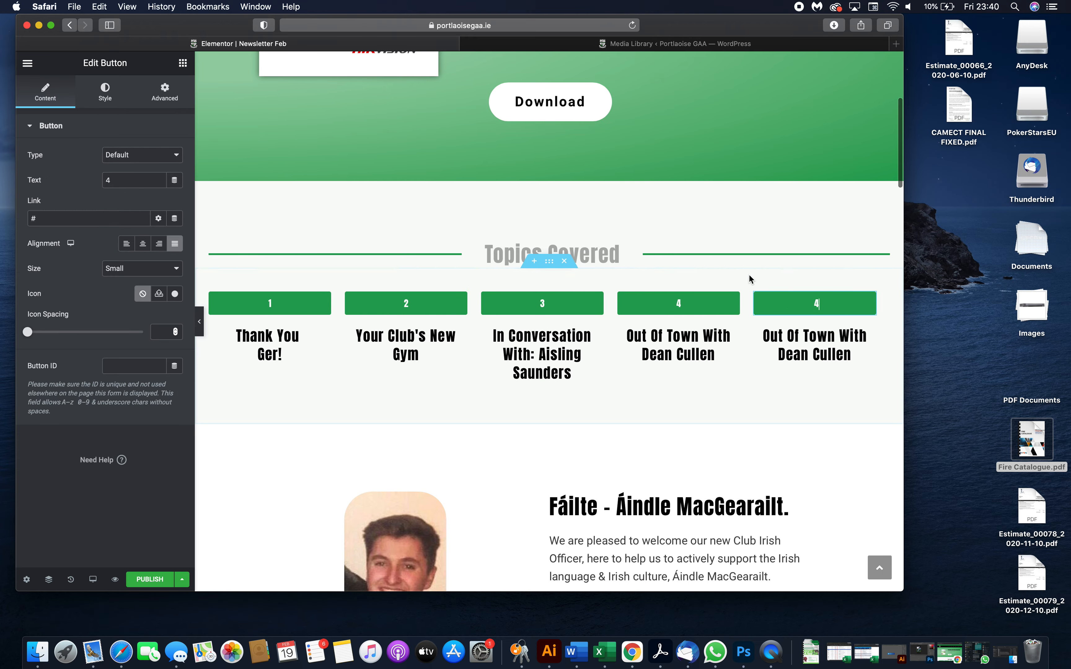
key(BackSpace)
text(5)
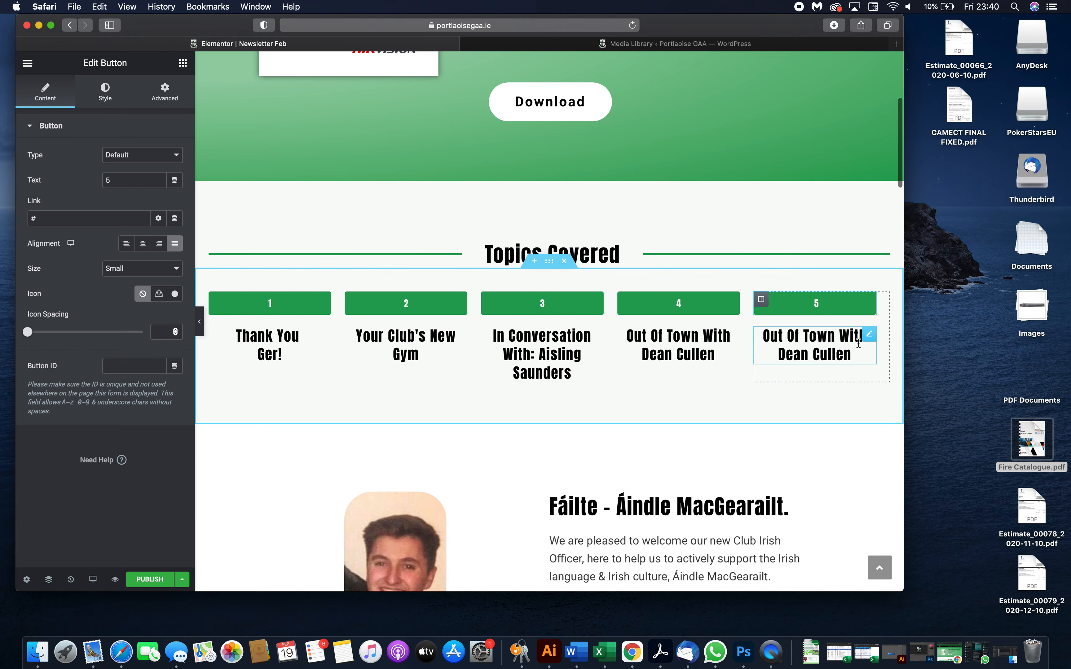
- Replace the fifth column's heading text with "replace"
click(837, 350)
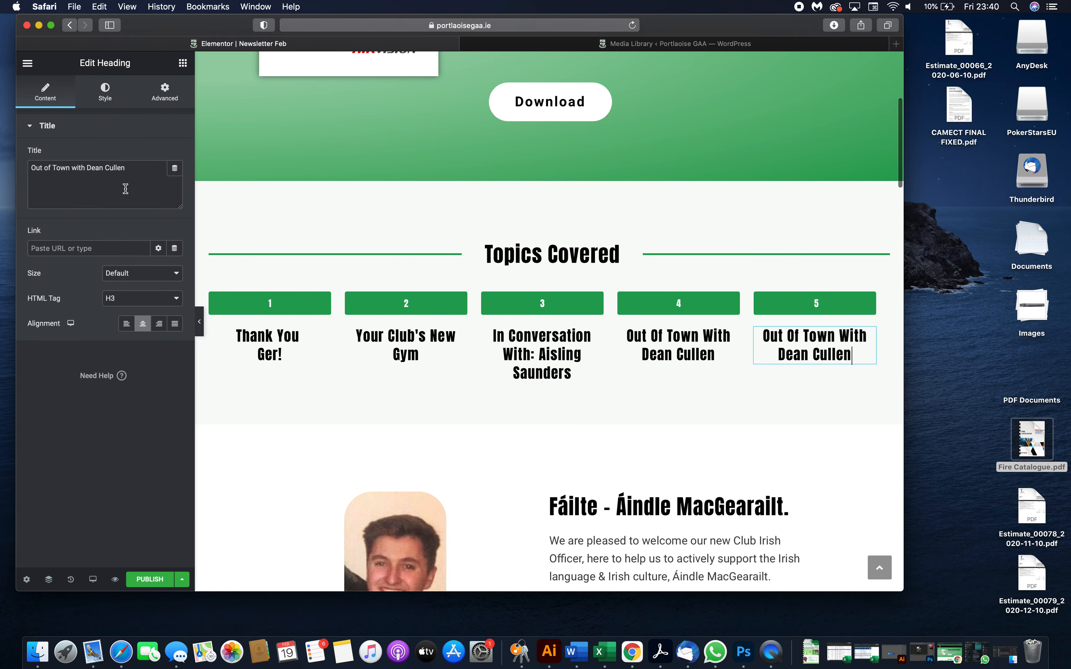
drag(141, 169, 1, 162)
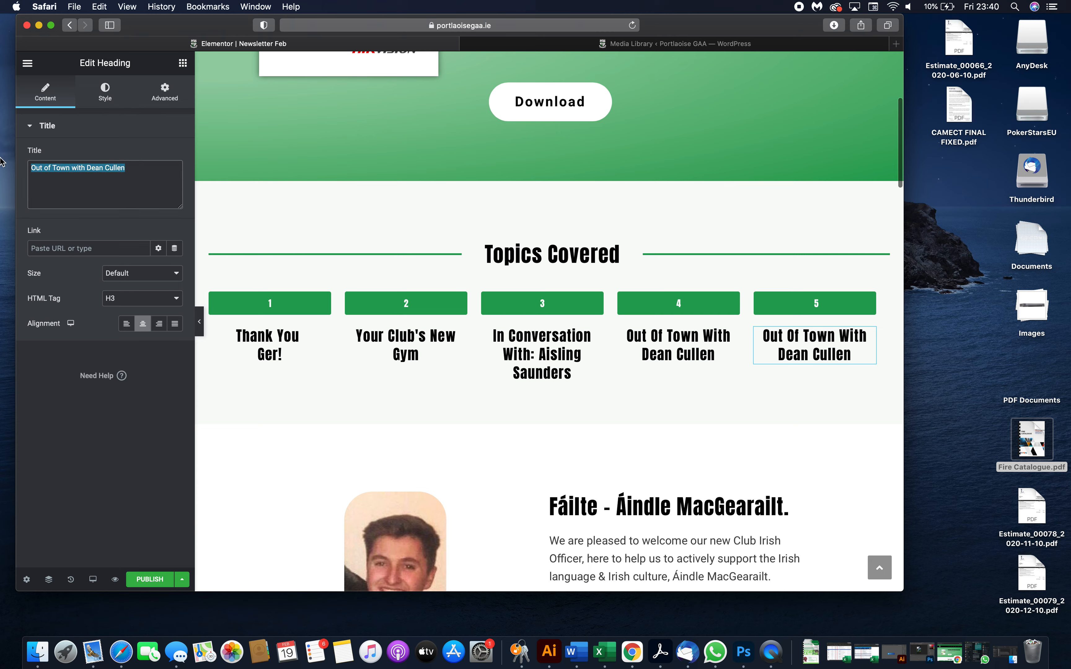
text(replace)
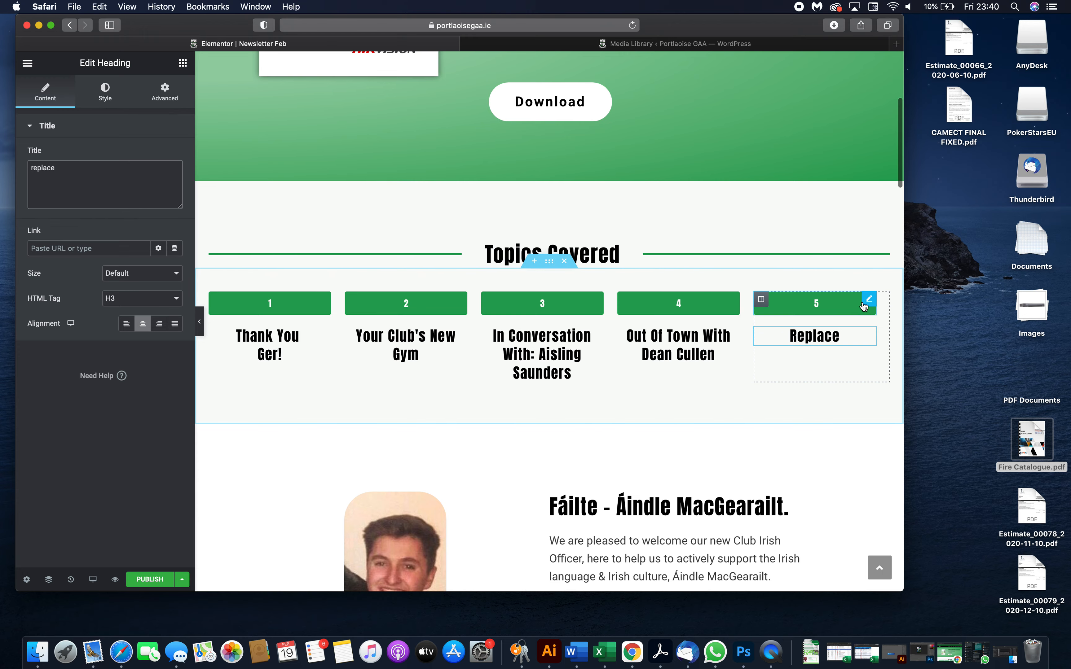
- Delete the fifth topic column
right_click(760, 302)
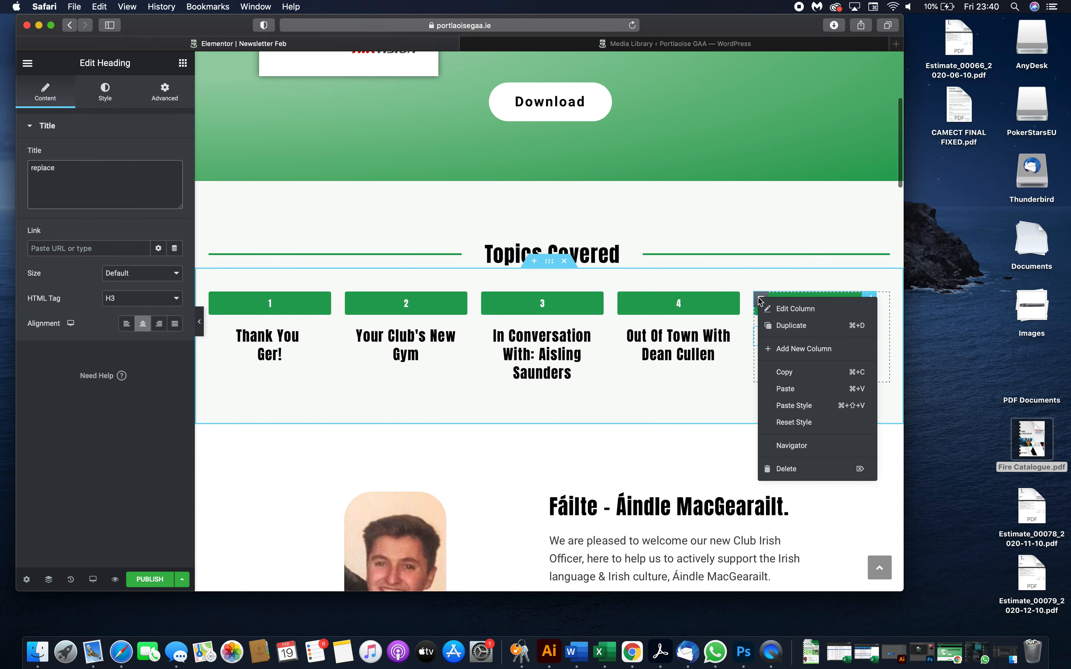
click(785, 469)
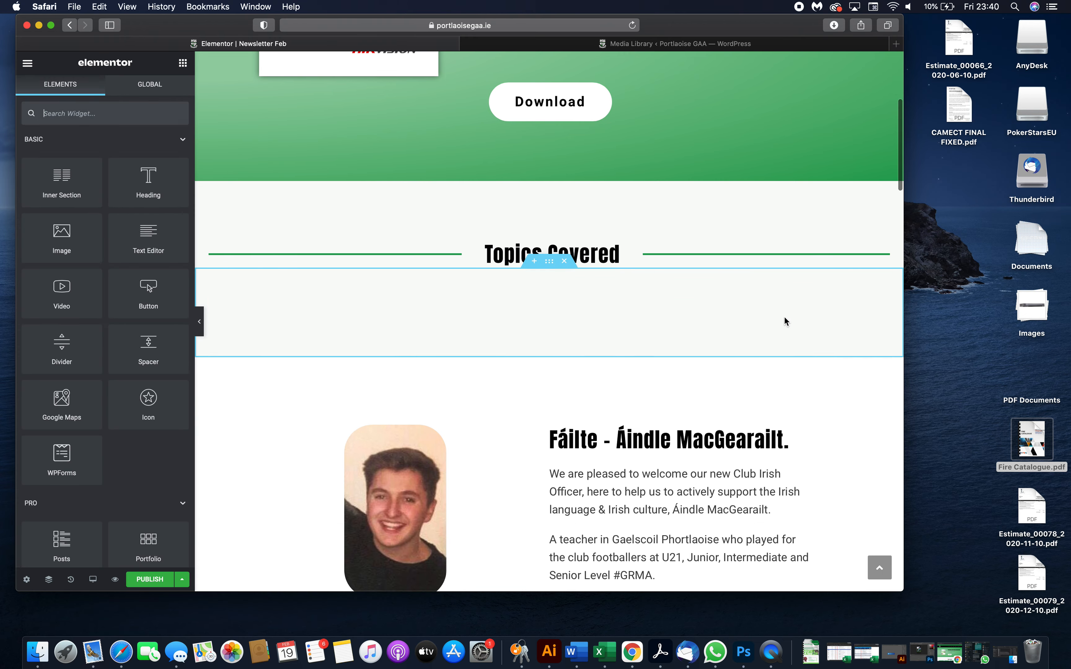
- Delete the fourth topic column, Out Of Town With Dean Cullen
click(727, 301)
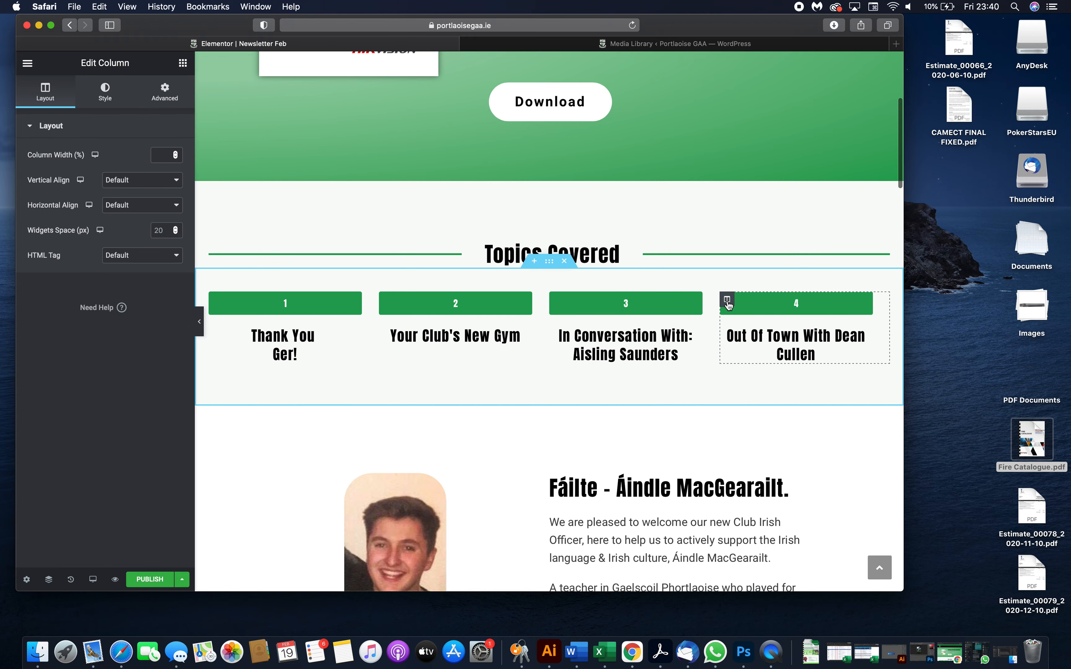
right_click(729, 304)
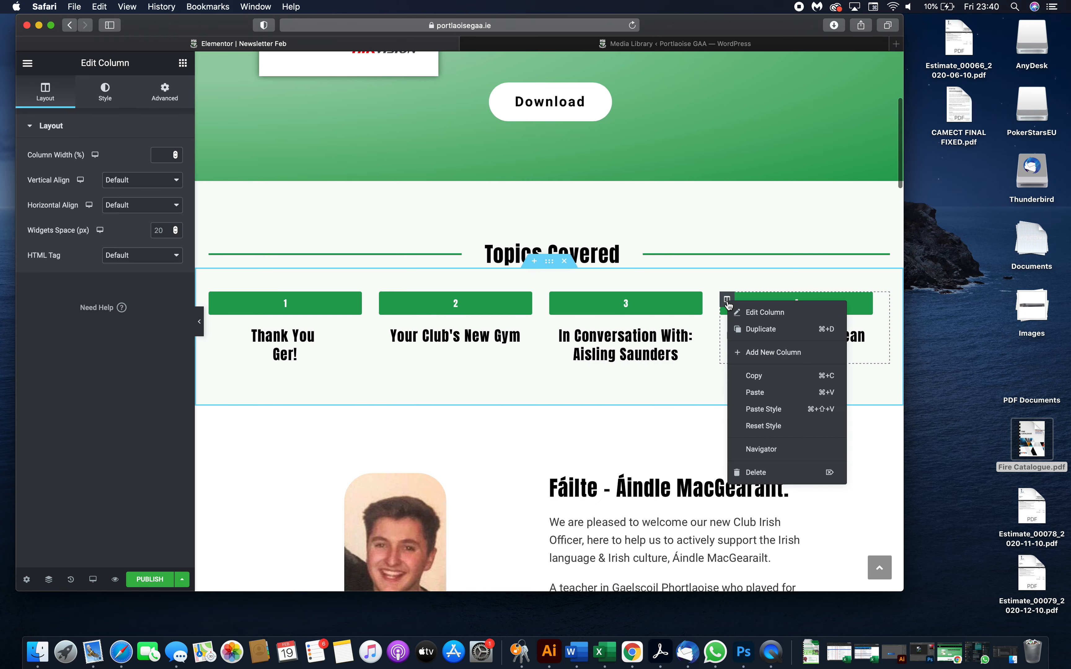
click(756, 473)
- Try to delete the section below the Topics Covered columns
scroll(614, 431, down, 4)
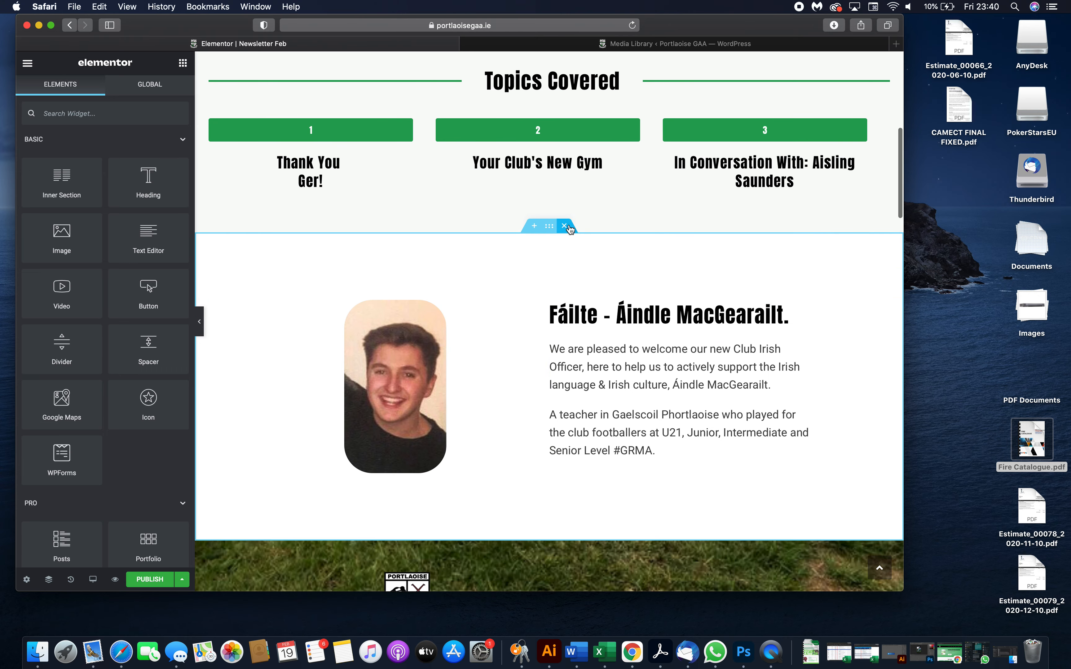
right_click(551, 226)
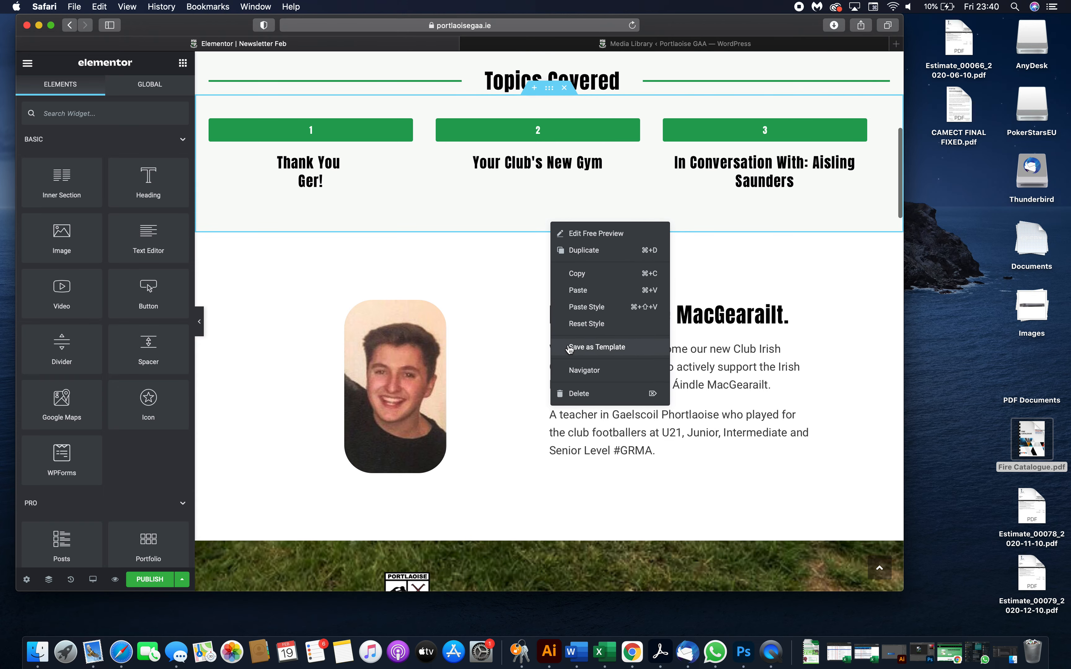
click(580, 396)
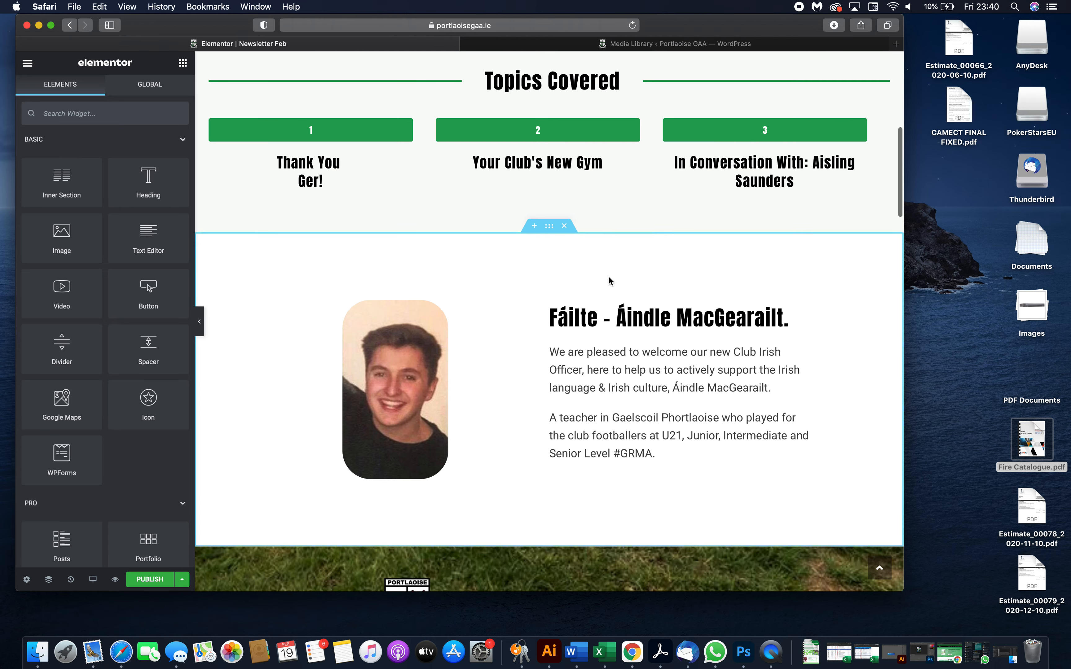
- In the Fáilte text, replace everything after "A teacher in Gaelscoil Phortlaoise" with "wqrwlivbqiuwa"
click(671, 383)
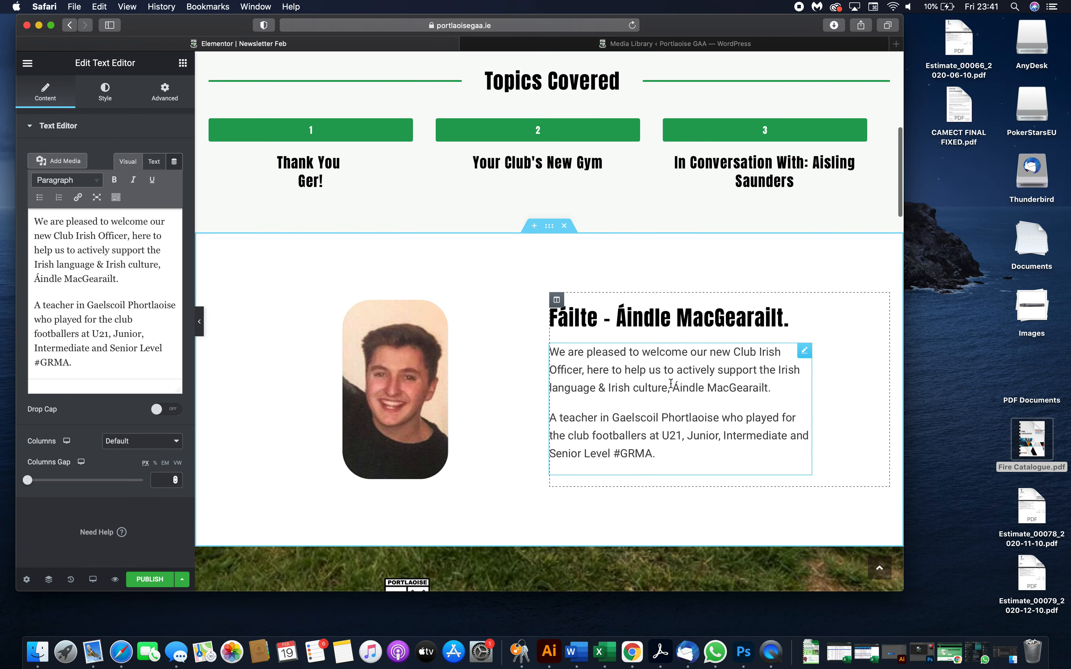
click(89, 350)
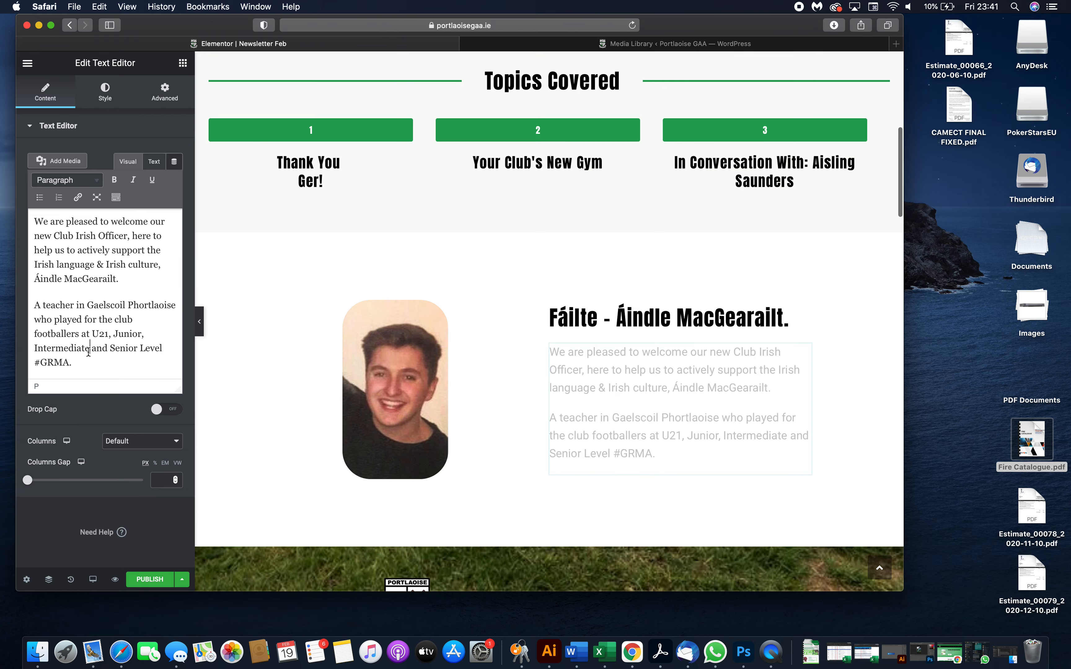
drag(80, 367, 42, 319)
text(qrwlivbqiuwa)
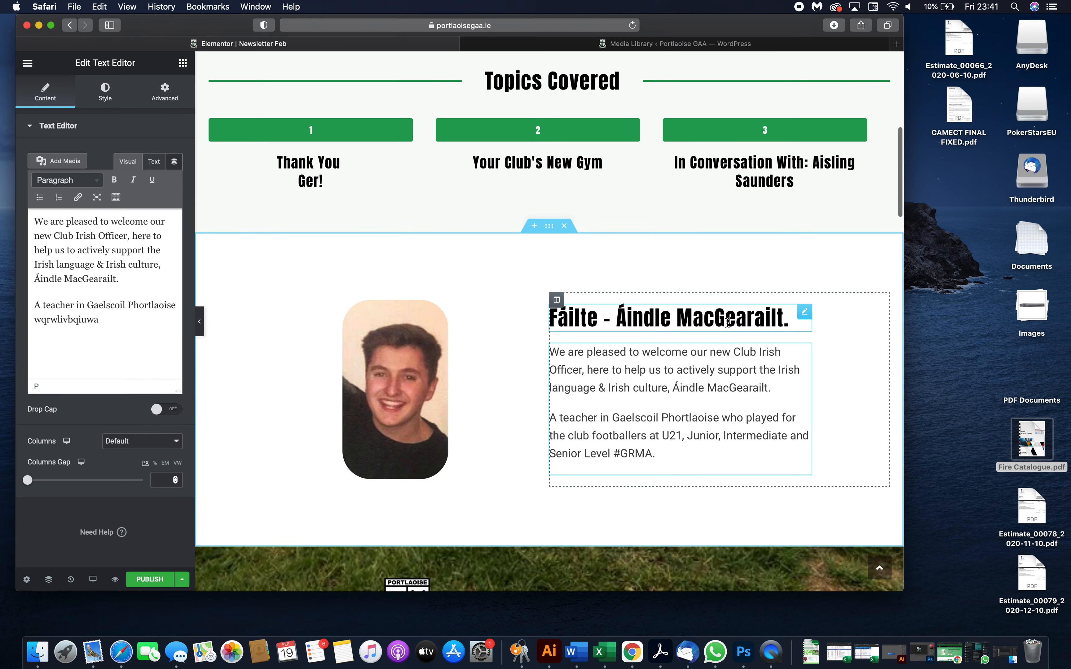
- Change the Editorial section's background image to the football-sliotar picture from the media library
scroll(673, 327, down, 2)
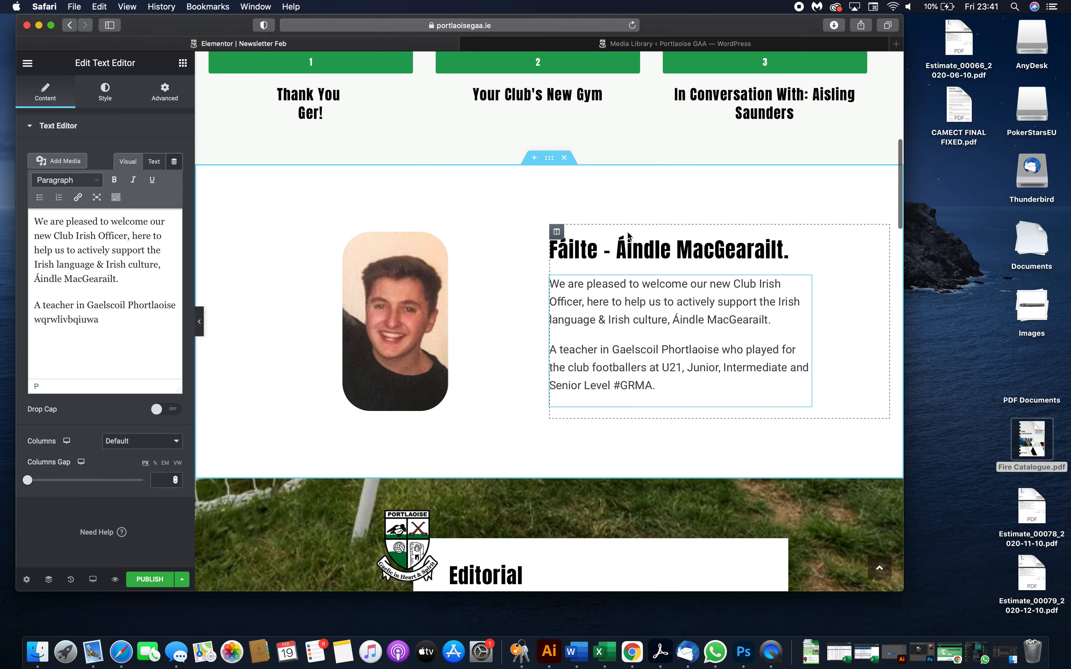
click(670, 250)
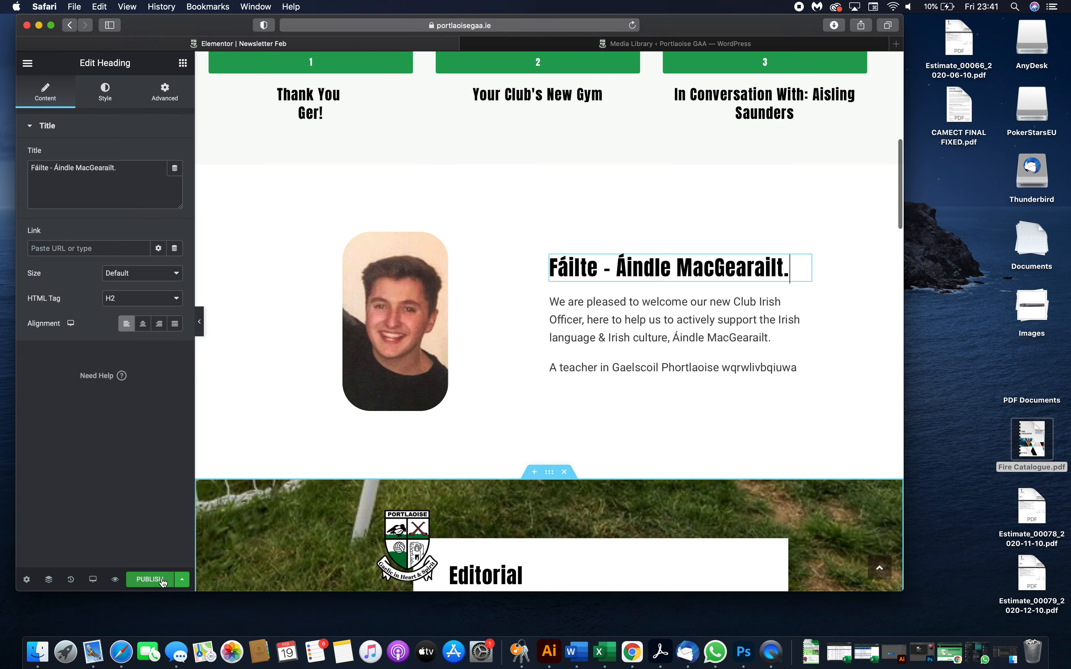
scroll(485, 483, down, 5)
scroll(485, 484, down, 6)
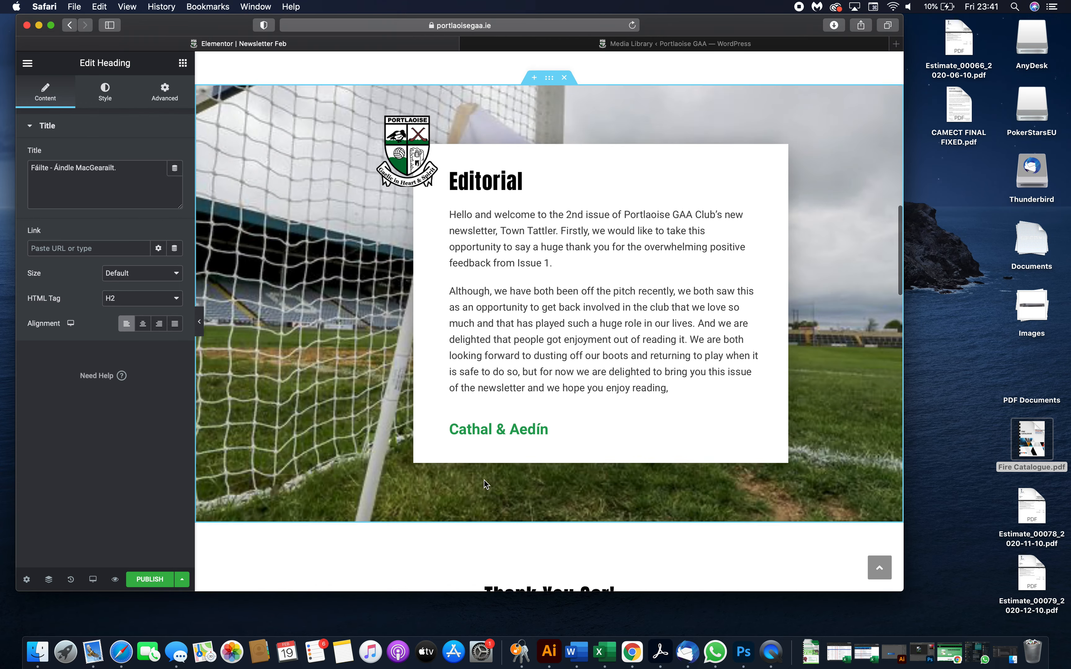
scroll(531, 354, up, 2)
scroll(548, 338, down, 2)
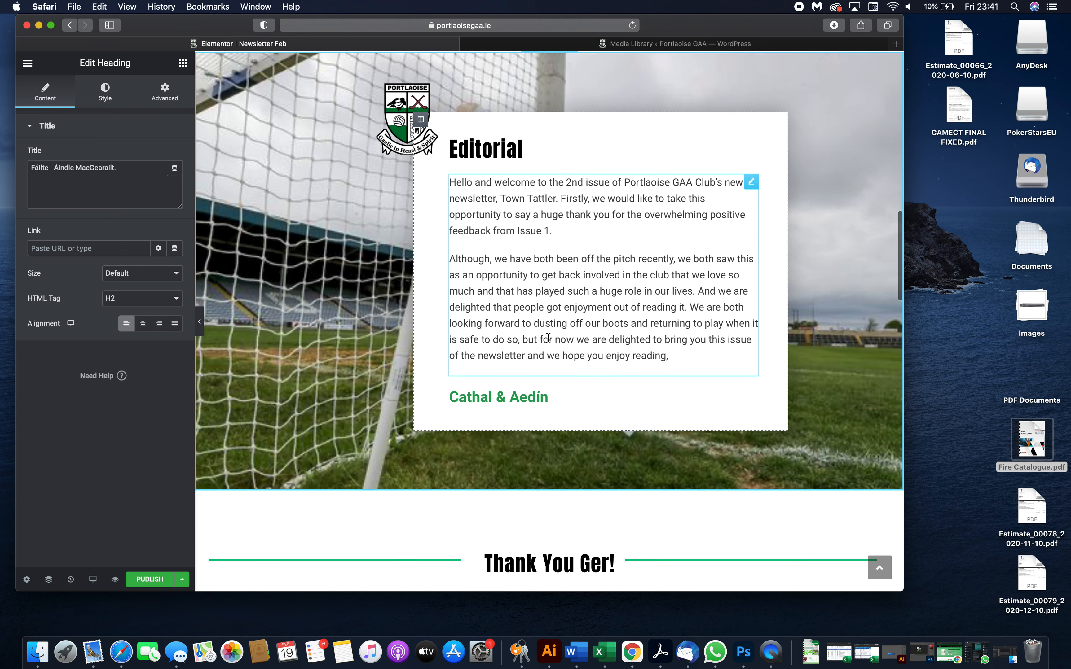
scroll(549, 266, up, 4)
click(550, 171)
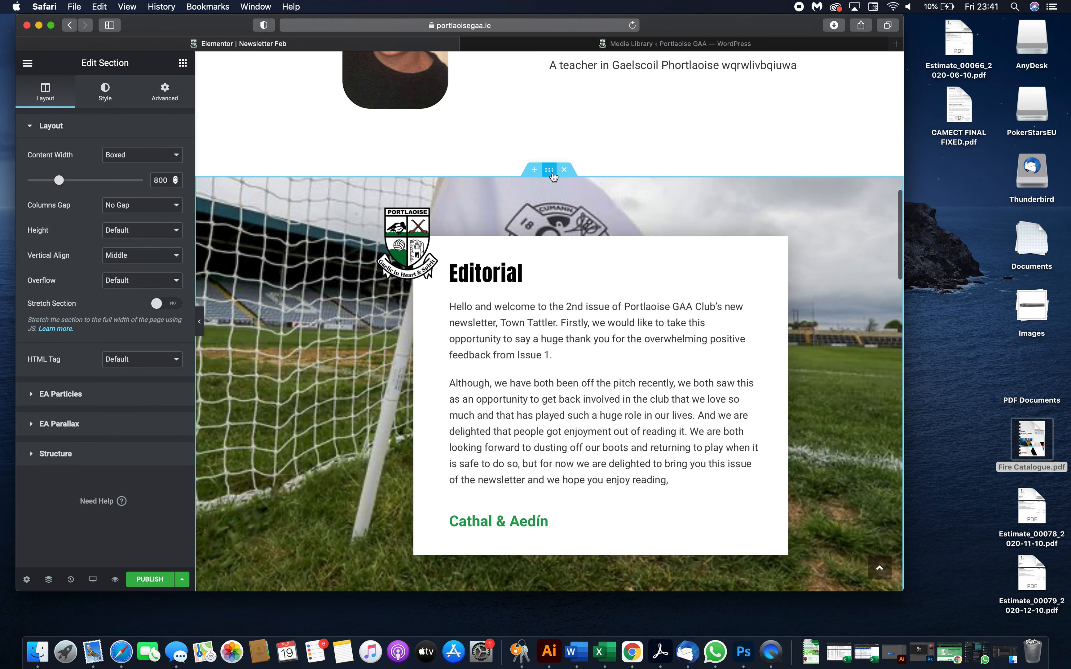
click(114, 95)
click(122, 278)
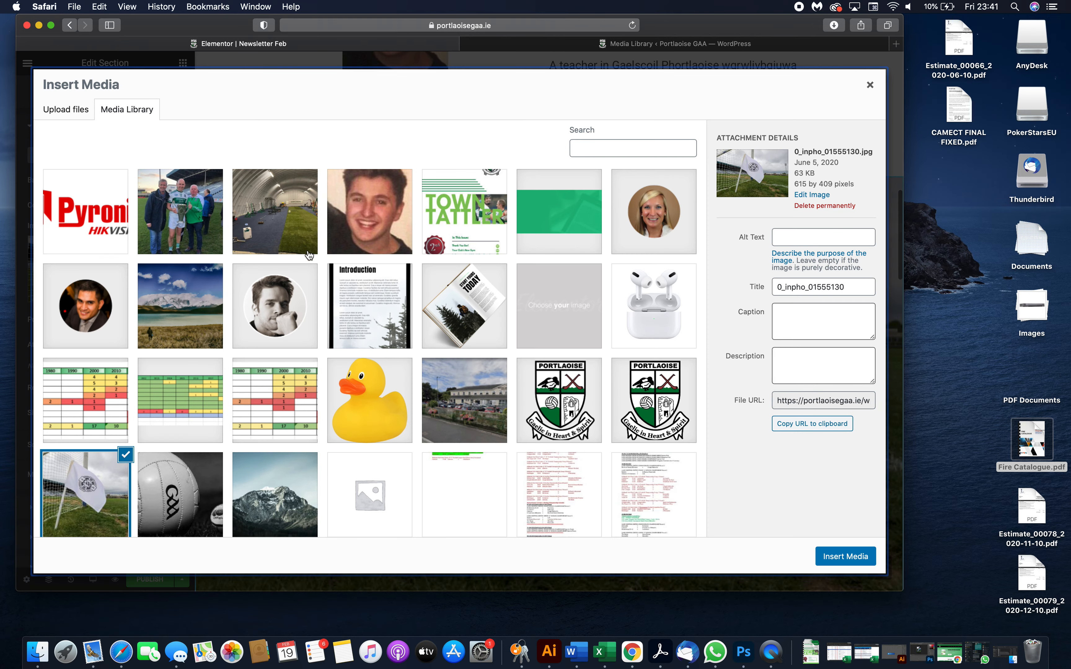
click(157, 510)
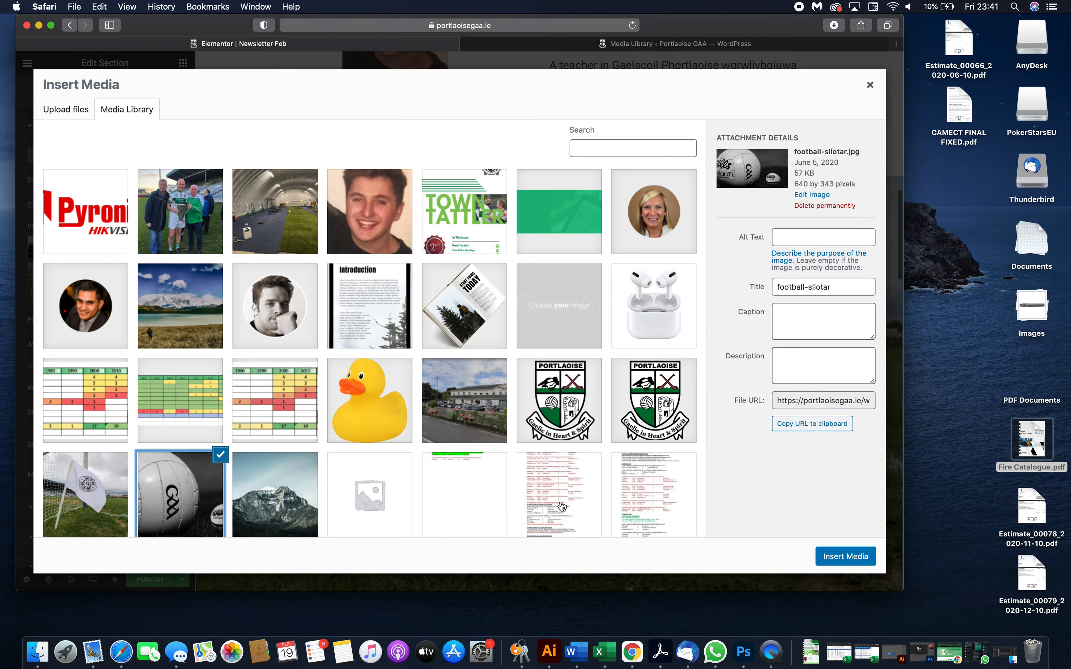
click(846, 556)
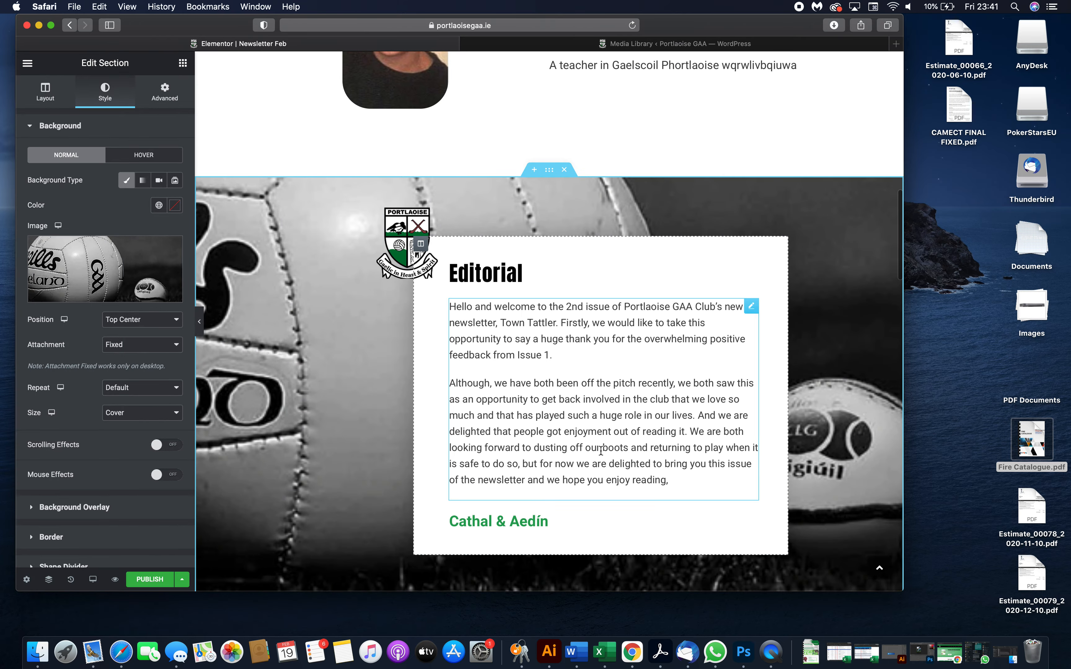
scroll(364, 477, down, 3)
scroll(363, 477, down, 10)
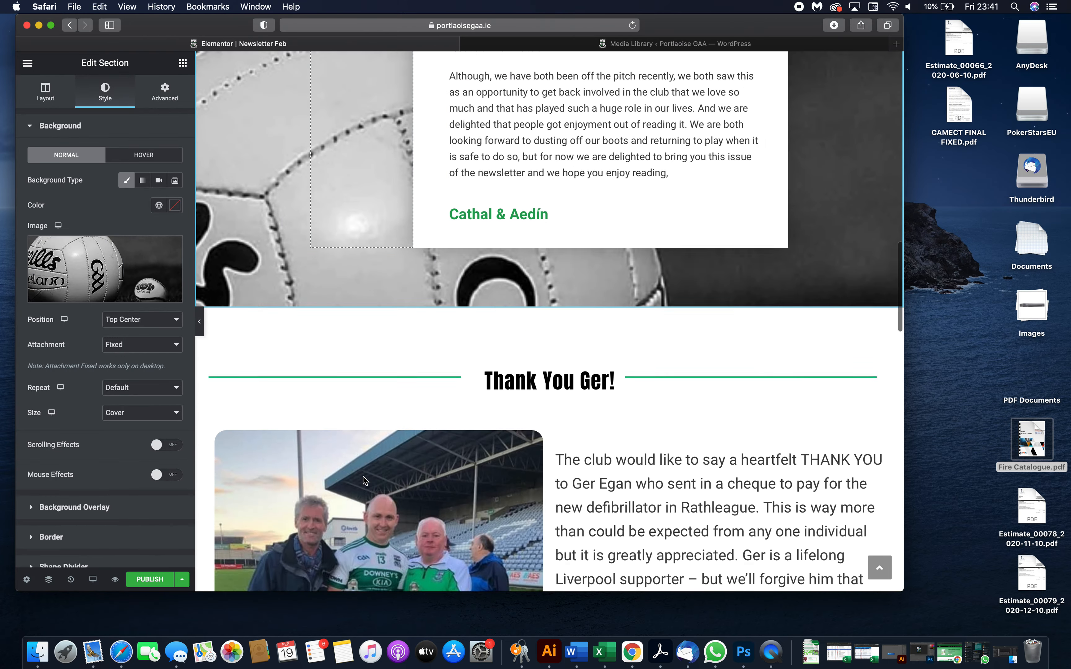
click(353, 335)
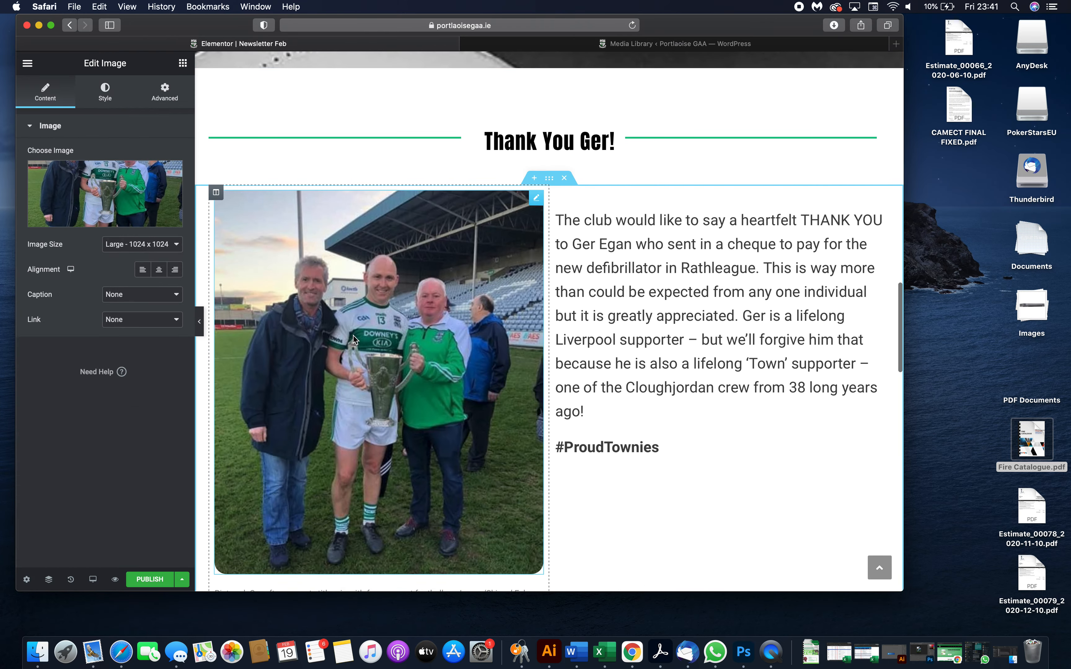
click(108, 82)
click(45, 90)
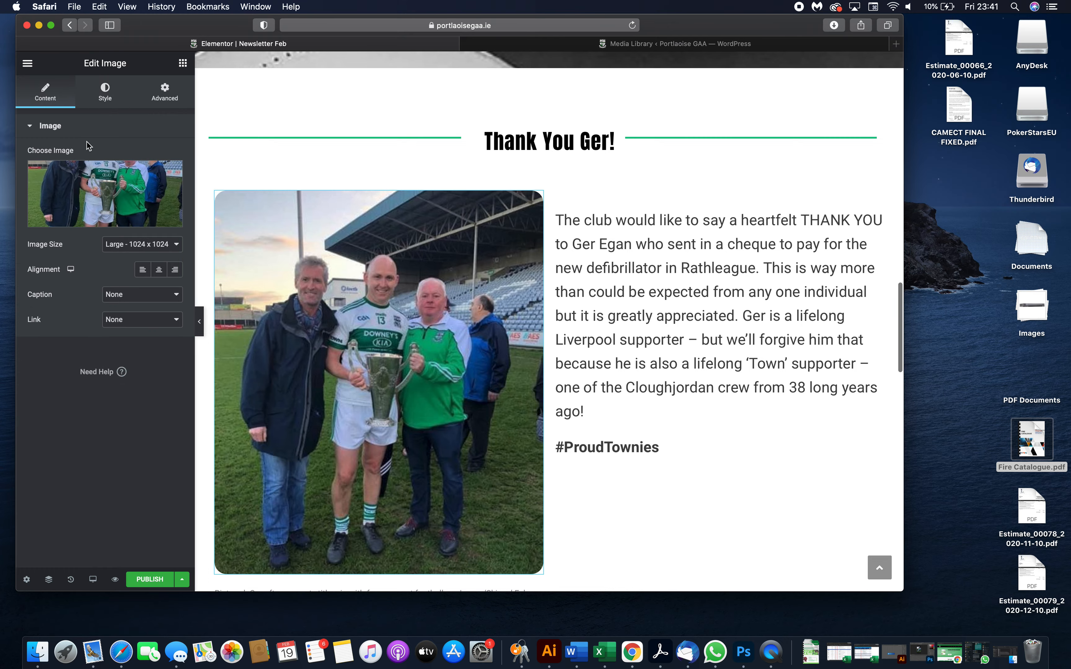
click(99, 194)
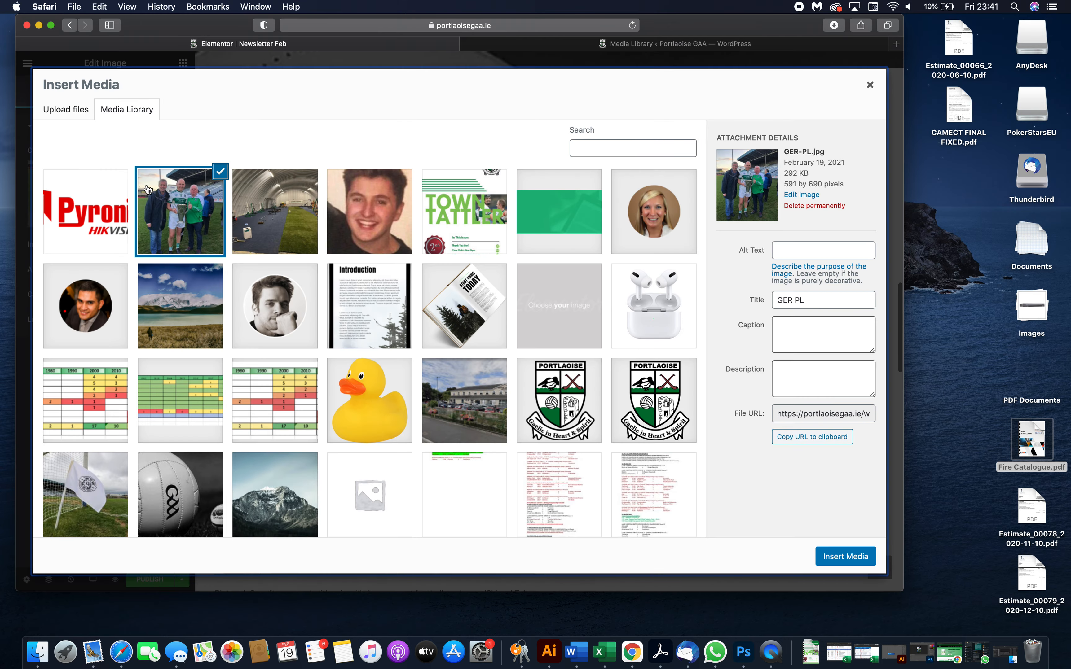
click(868, 87)
- Delete the dumbbell Lottie animation from the Gym and Bear It section
scroll(775, 330, down, 15)
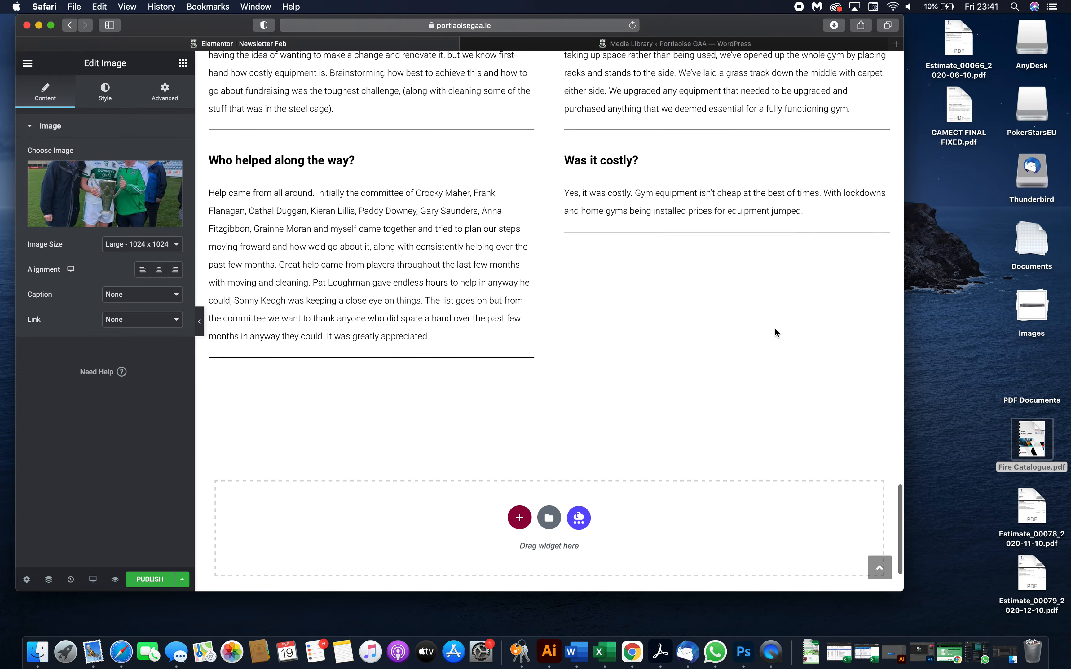
scroll(775, 329, up, 15)
click(601, 436)
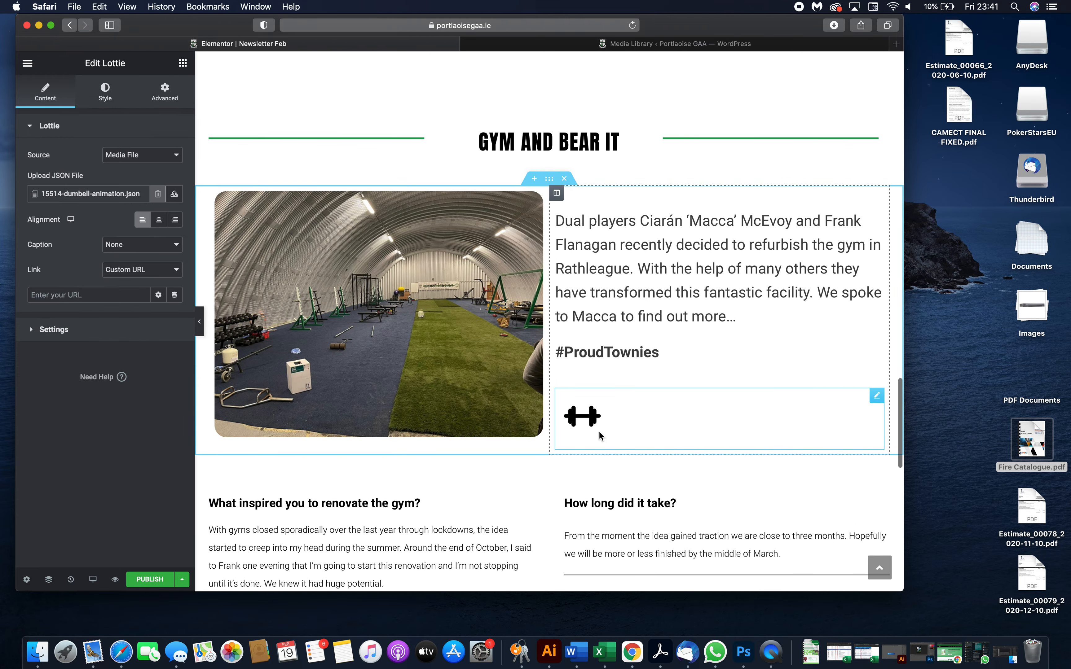
scroll(601, 439, down, 3)
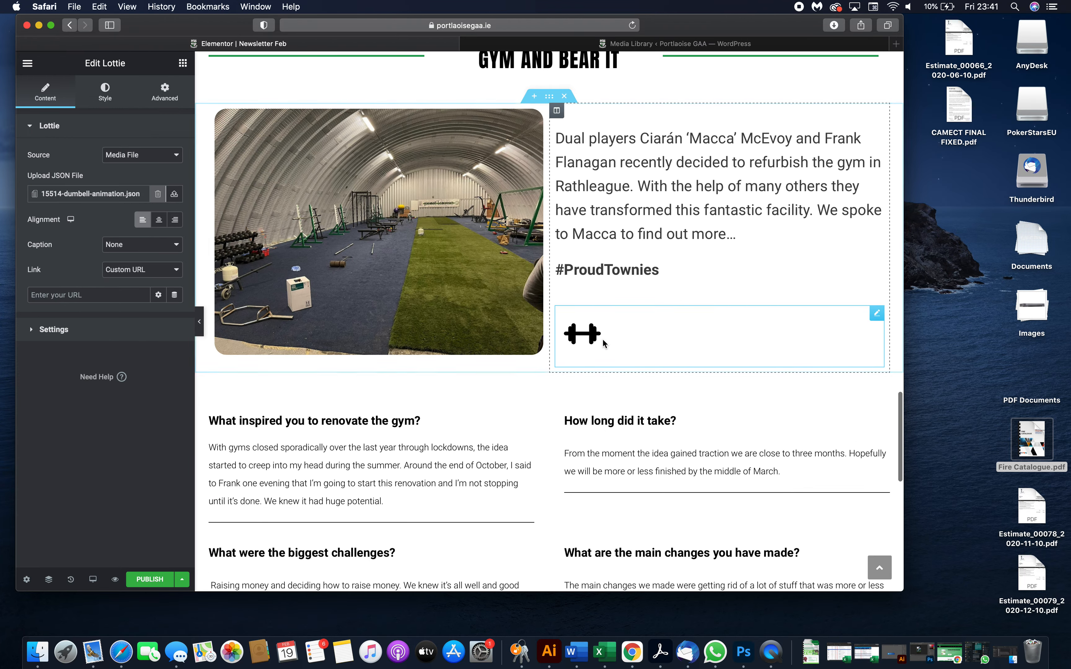
right_click(878, 314)
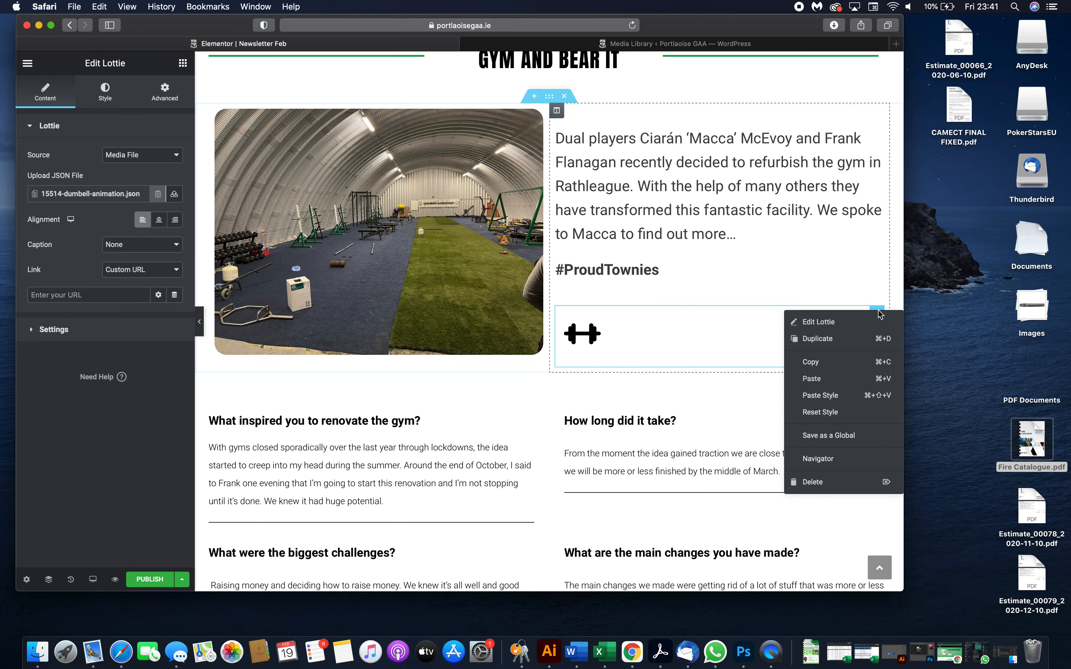
click(841, 484)
scroll(631, 388, down, 5)
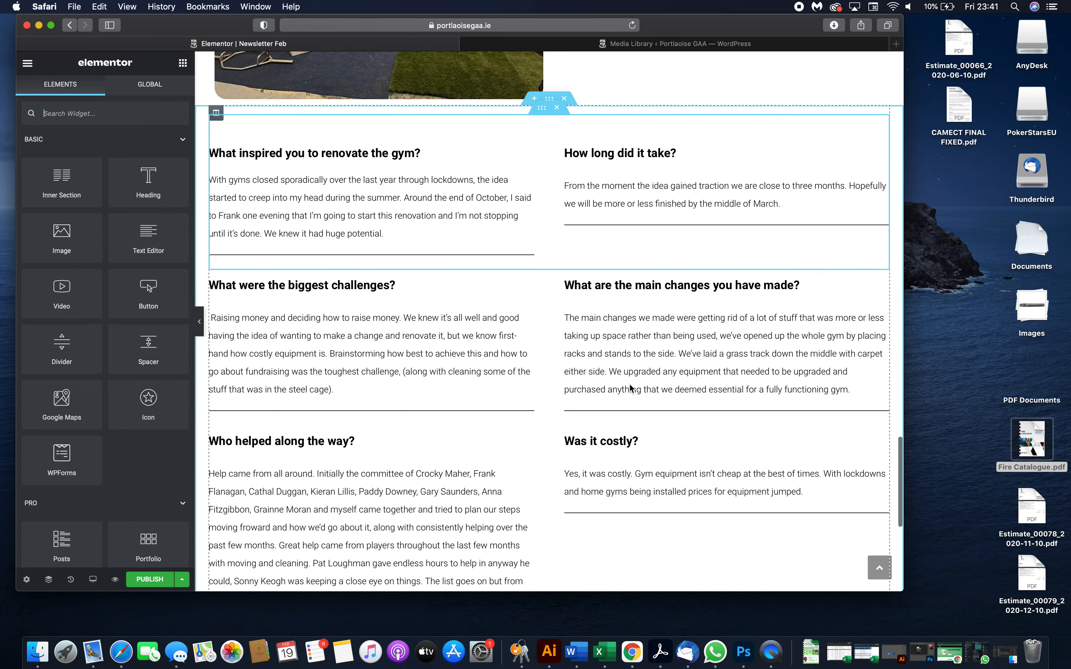
scroll(536, 166, down, 5)
scroll(536, 166, down, 3)
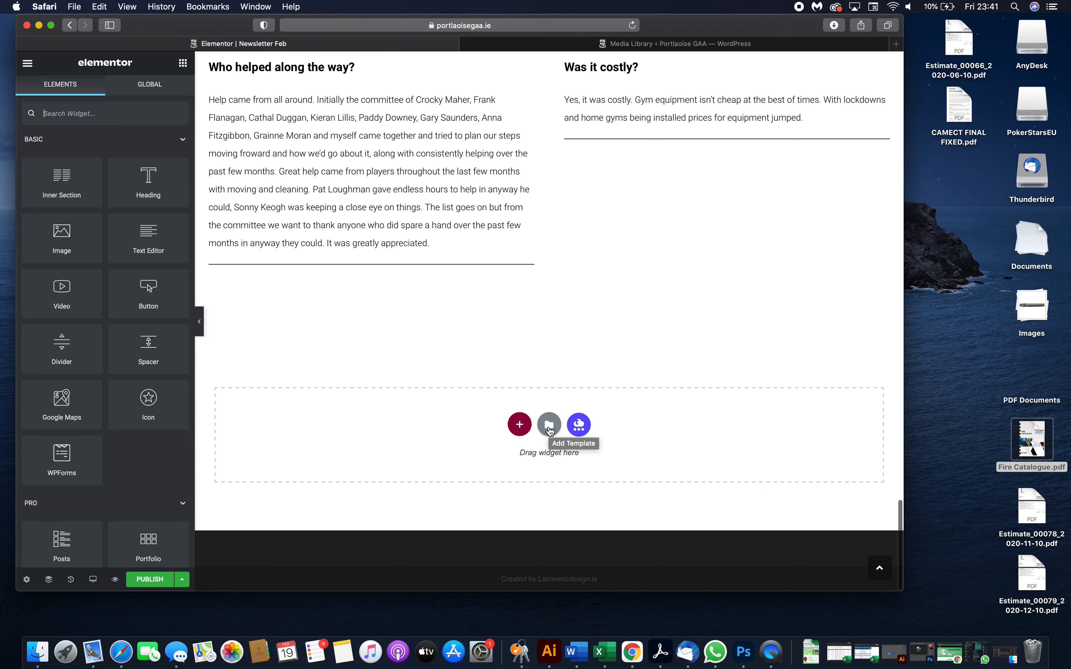
click(520, 425)
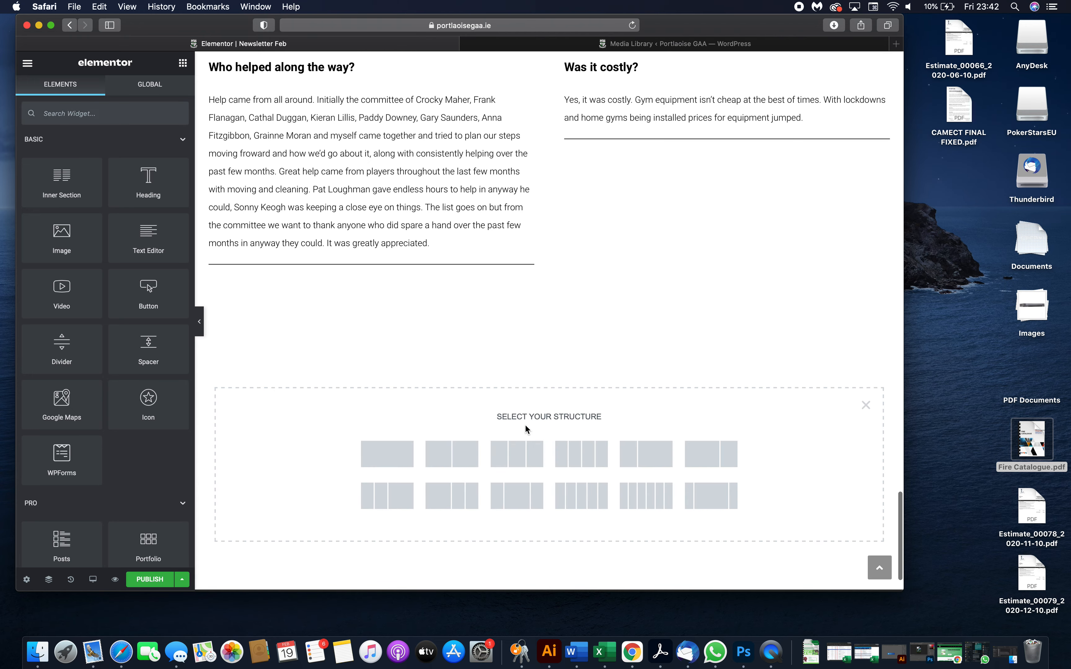
scroll(690, 444, down, 2)
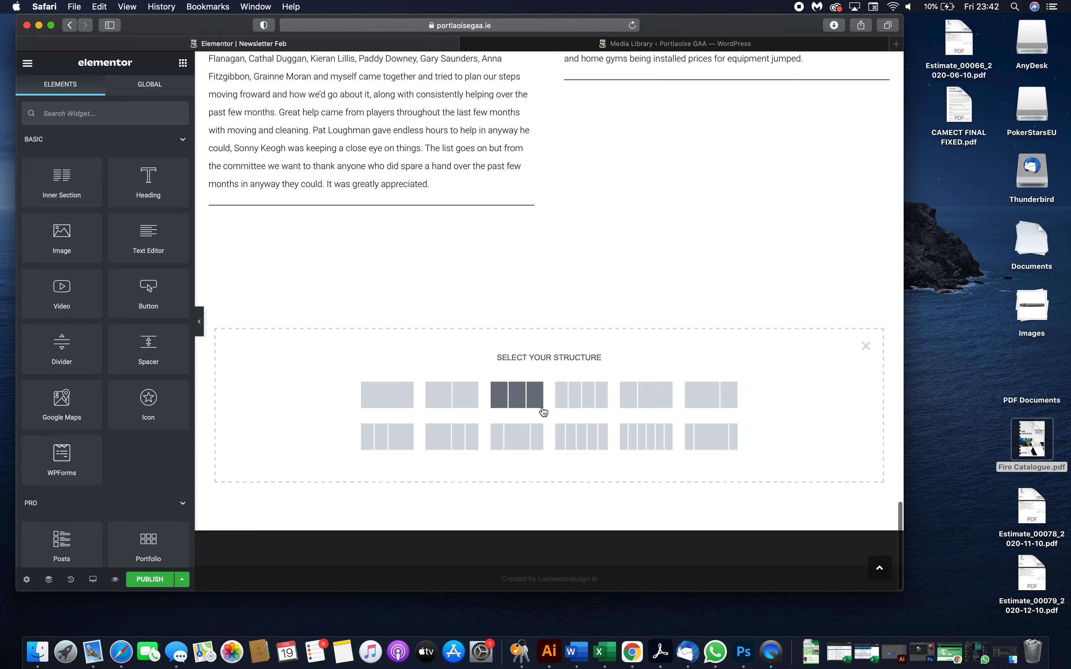
click(463, 401)
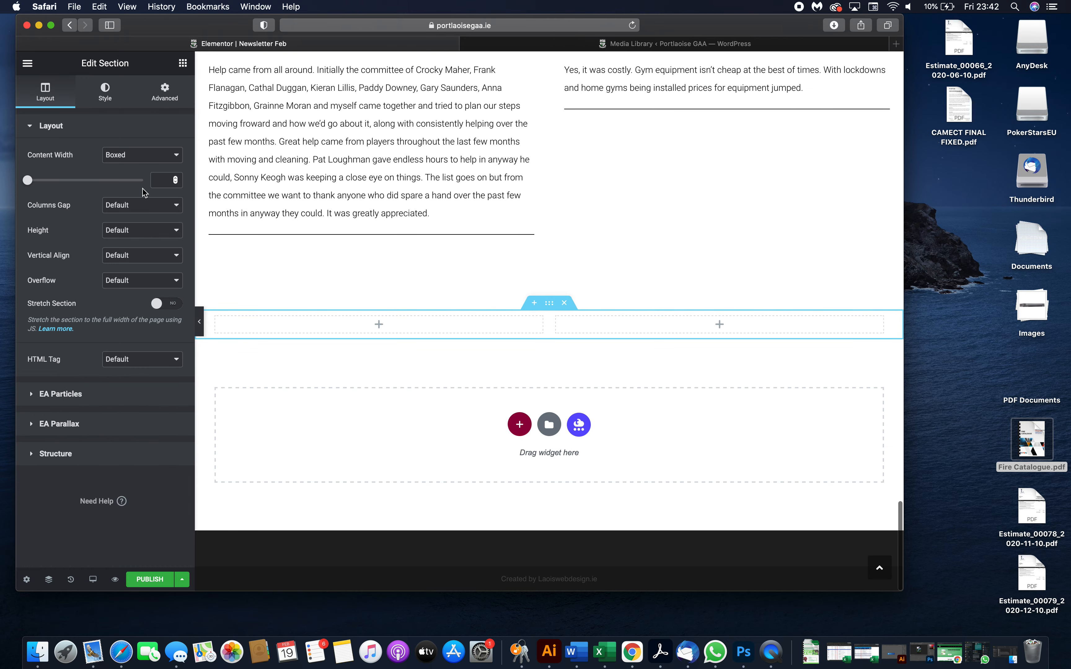
click(181, 64)
drag(62, 239, 332, 327)
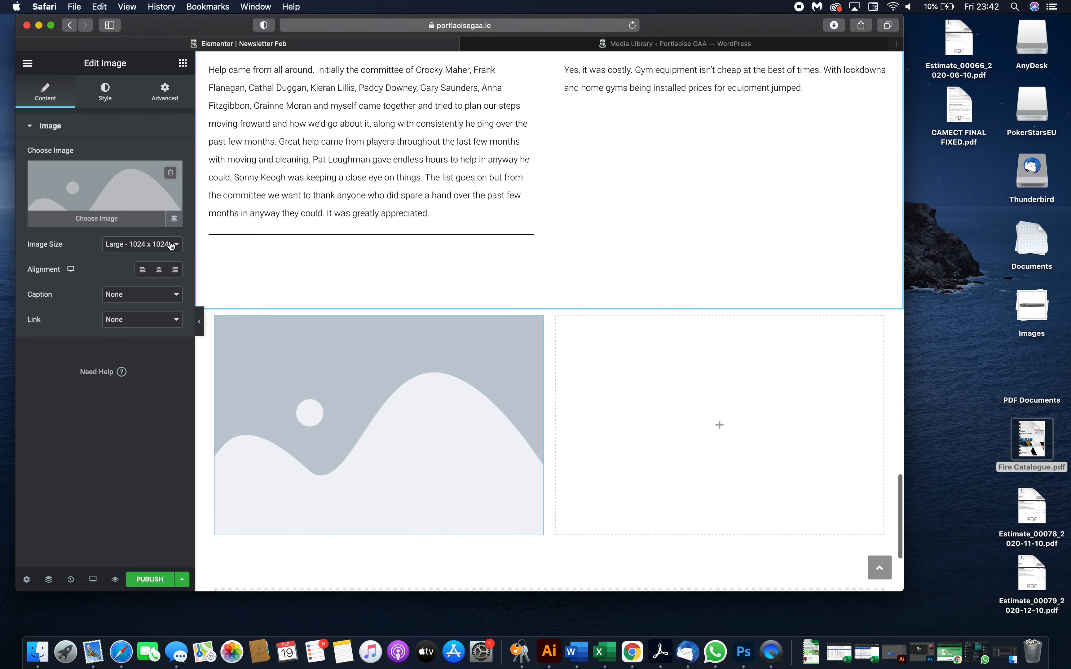
click(182, 62)
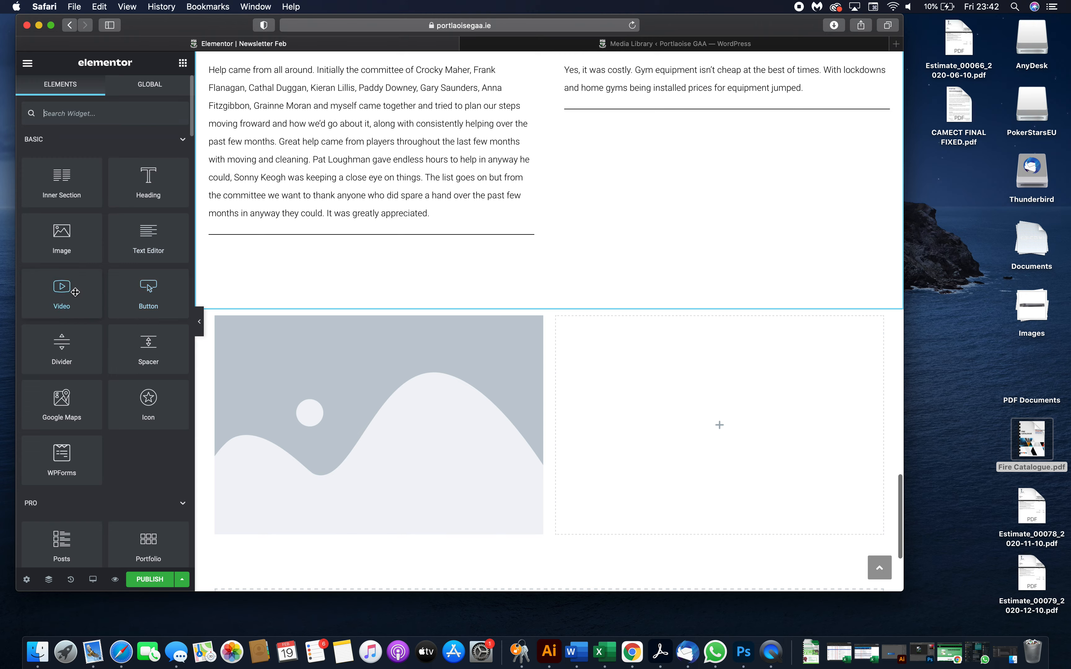
drag(131, 289, 636, 389)
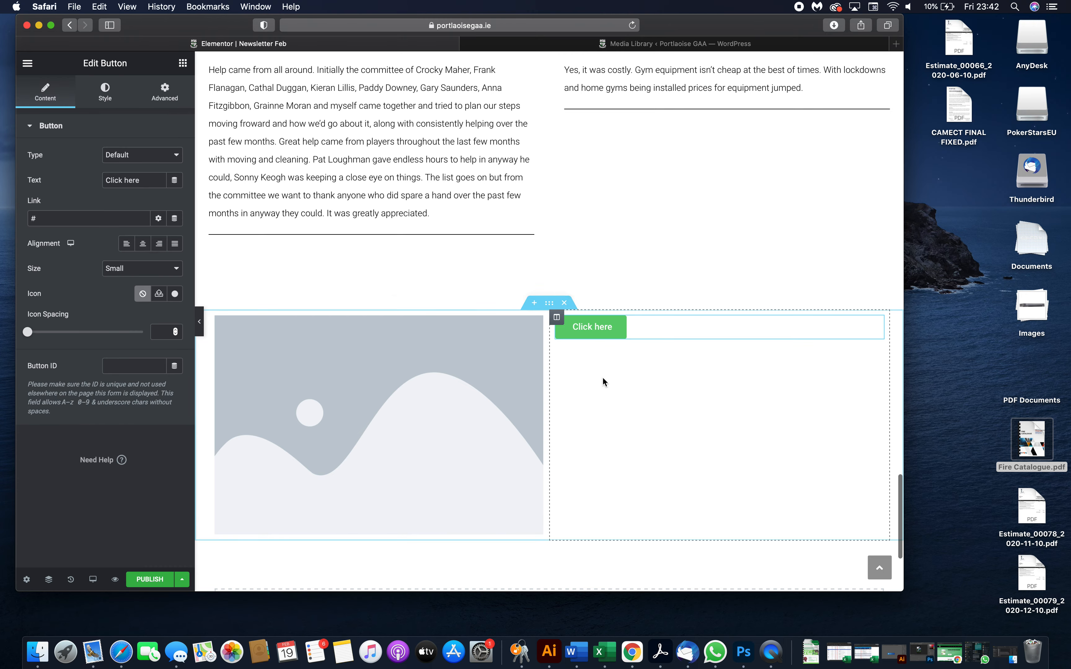
click(110, 85)
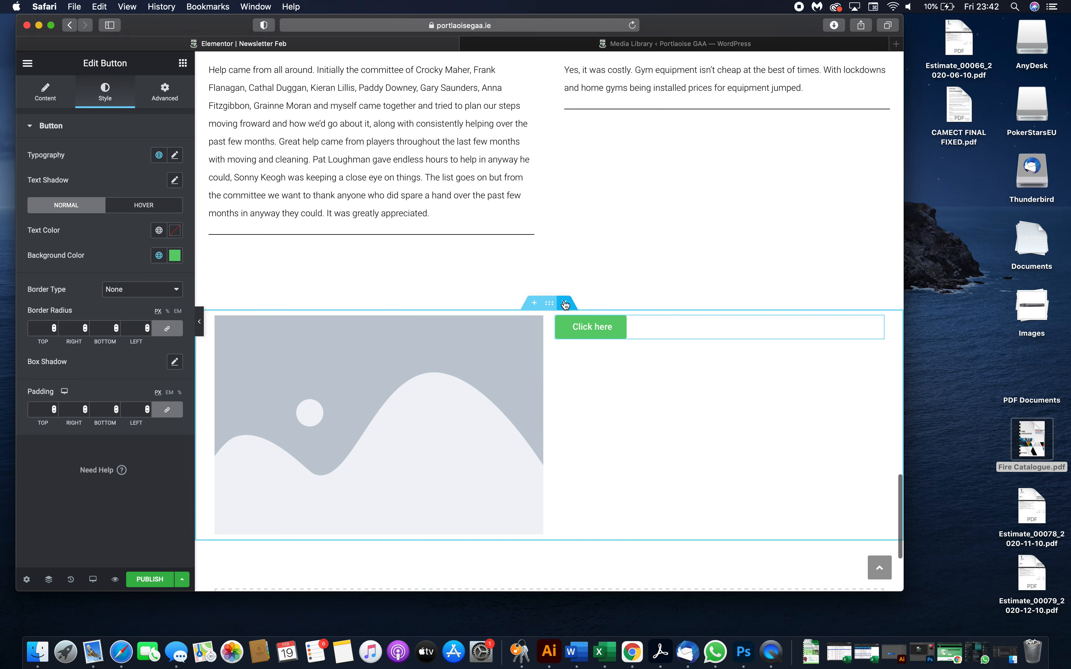
click(565, 303)
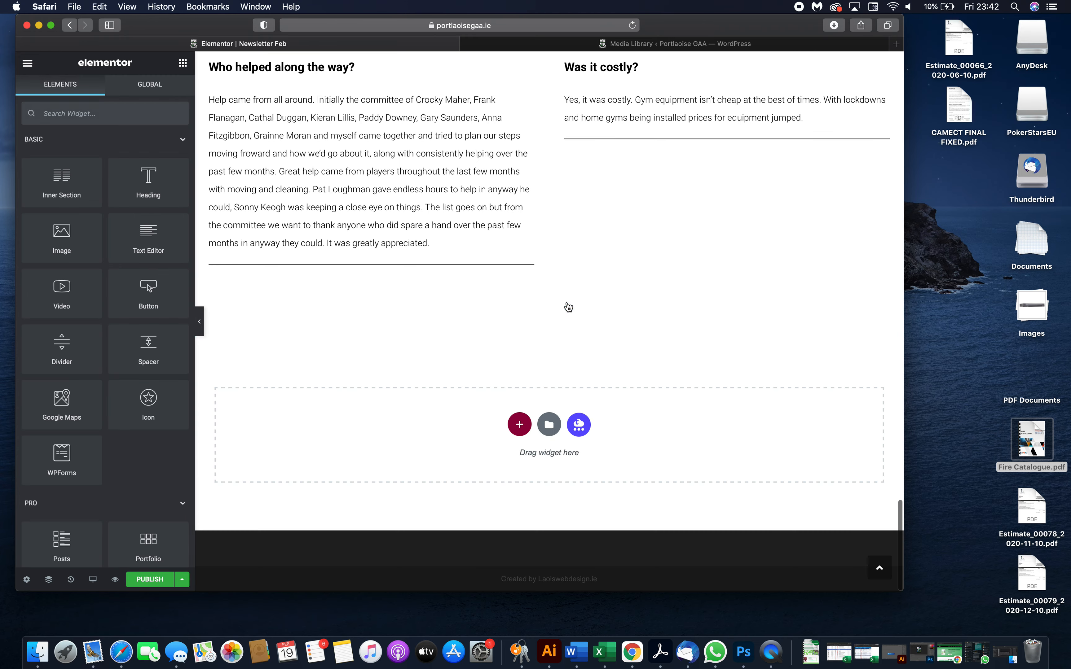
- Add a one-column section at the page bottom and insert the 'About Company' block from the template library's Blocks
click(520, 424)
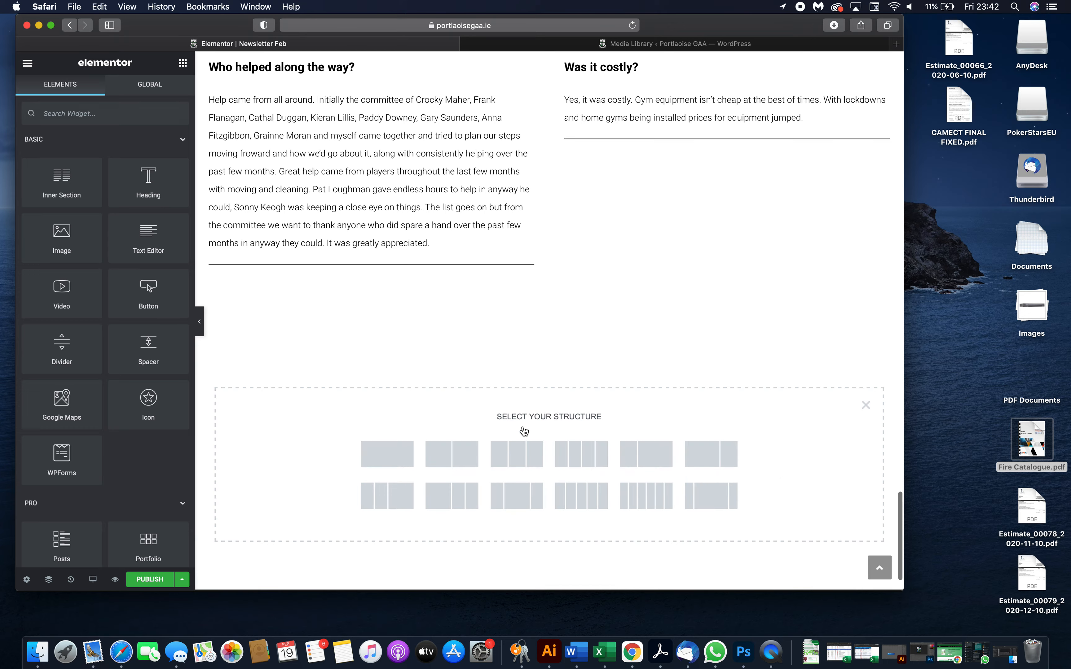
click(388, 454)
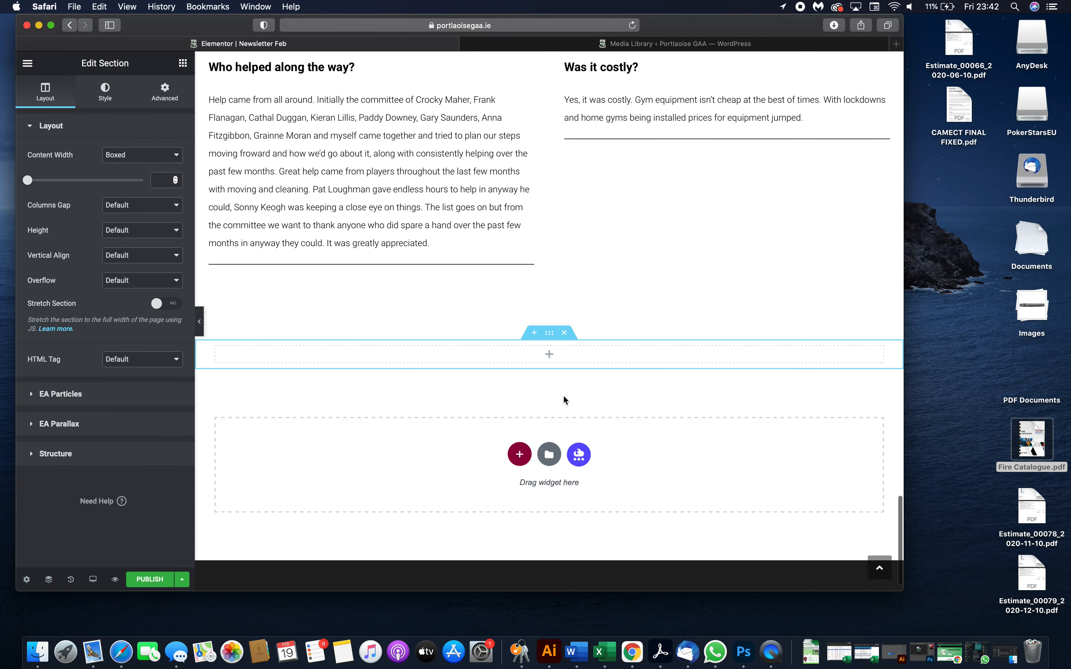
click(549, 454)
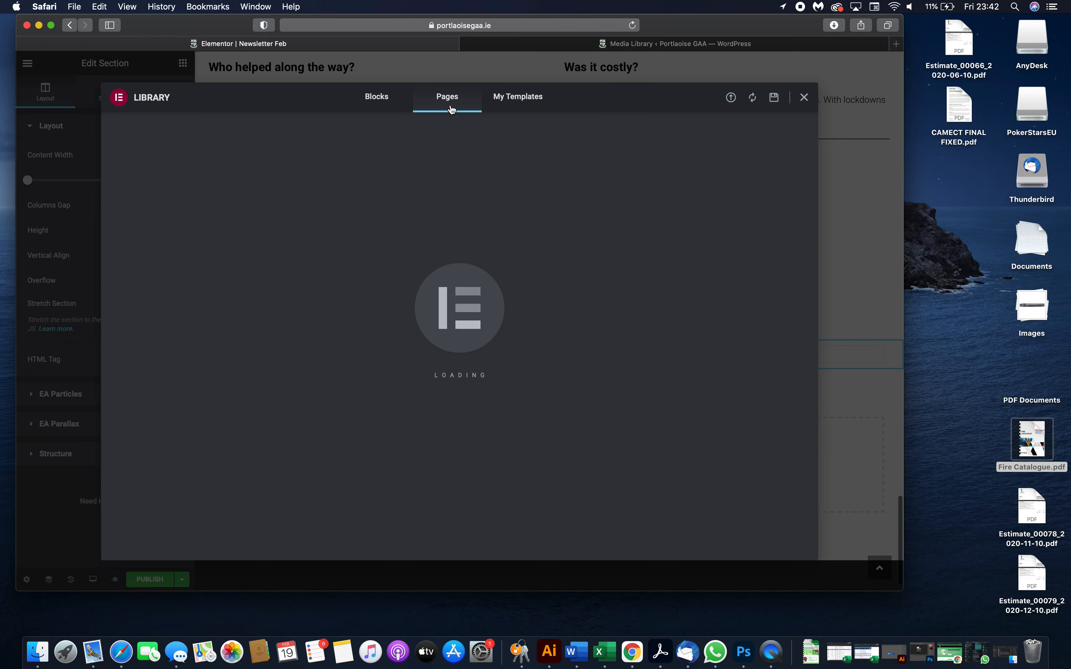
scroll(460, 337, down, 10)
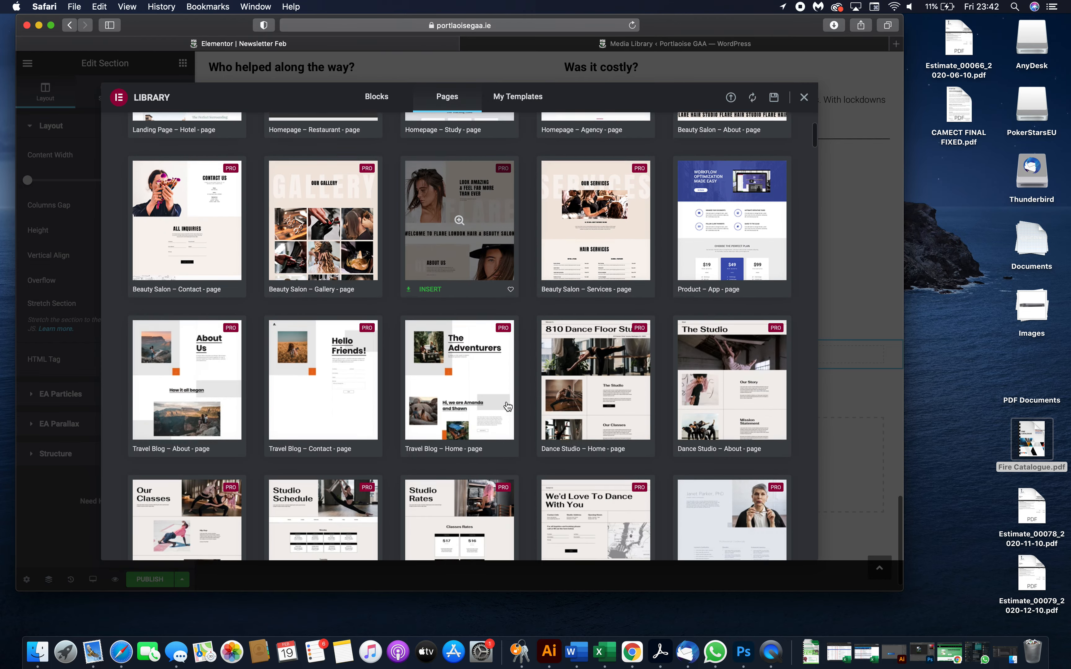
scroll(508, 406, up, 10)
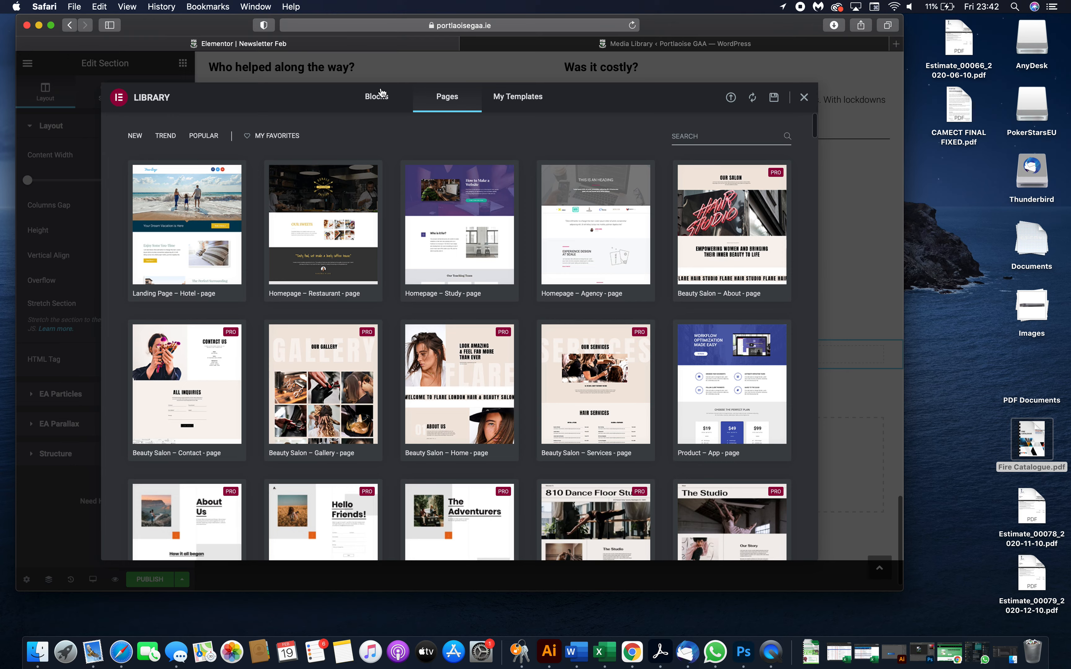
click(378, 95)
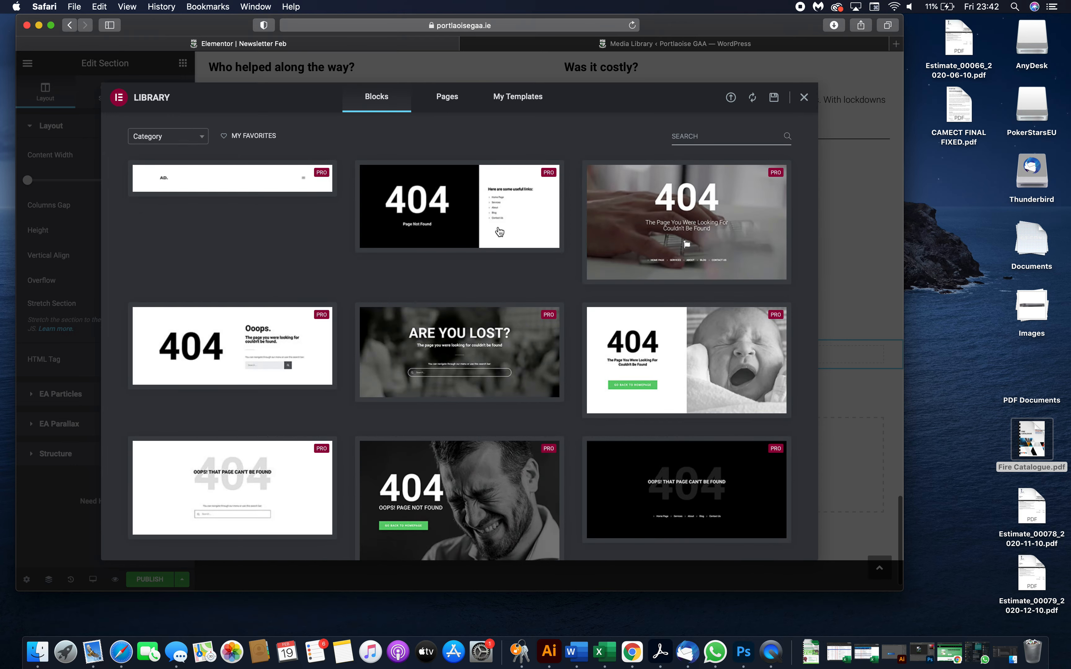
scroll(520, 288, down, 15)
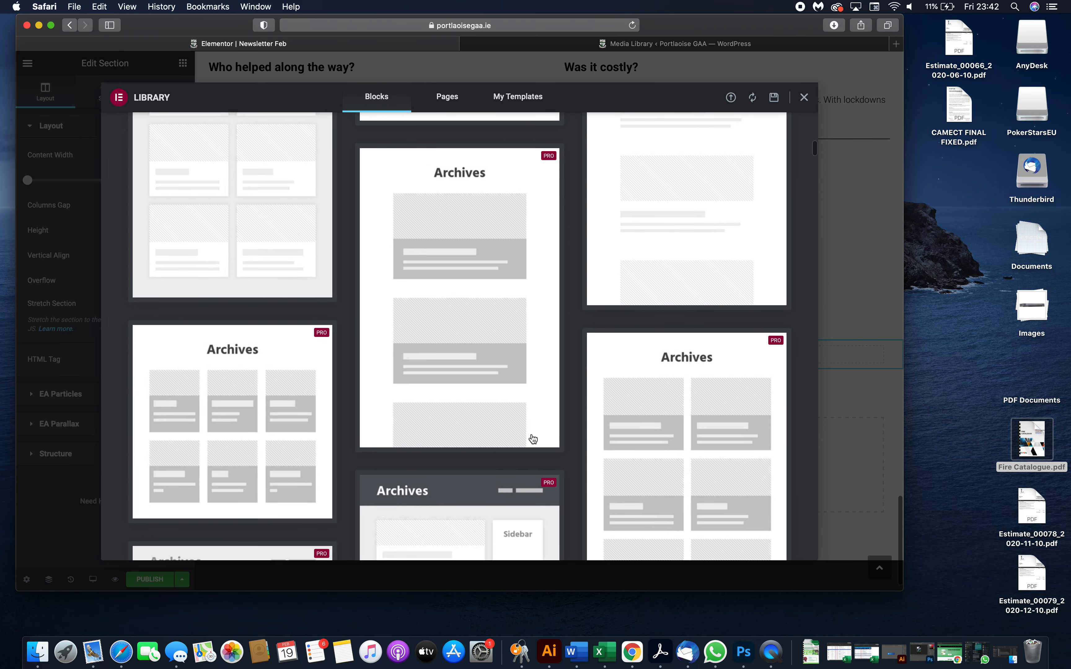
scroll(533, 439, up, 5)
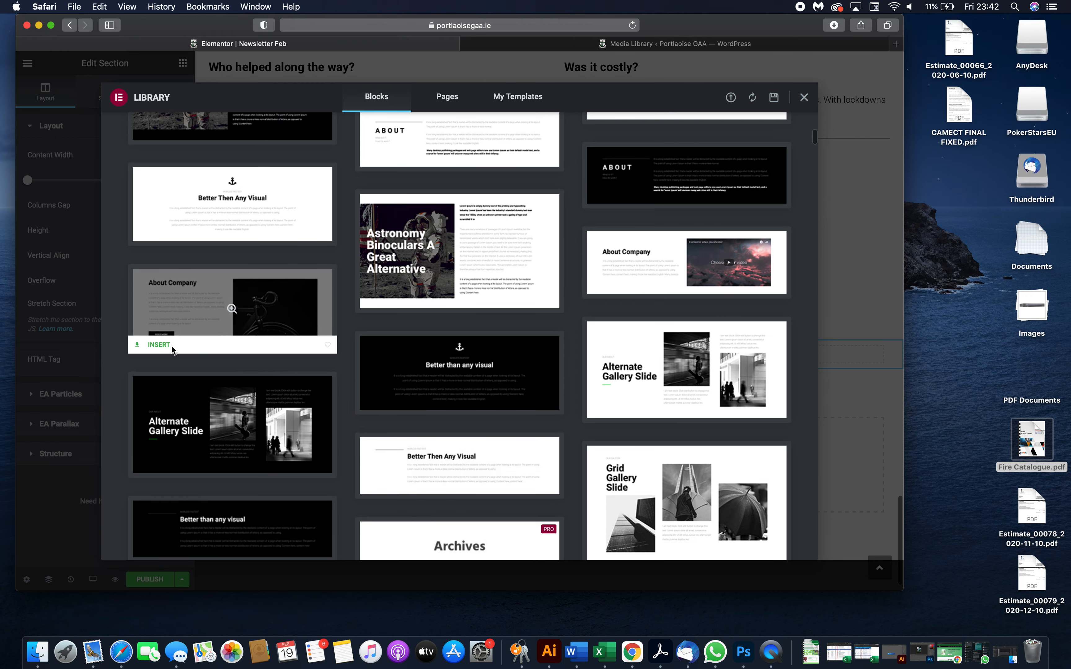
click(161, 344)
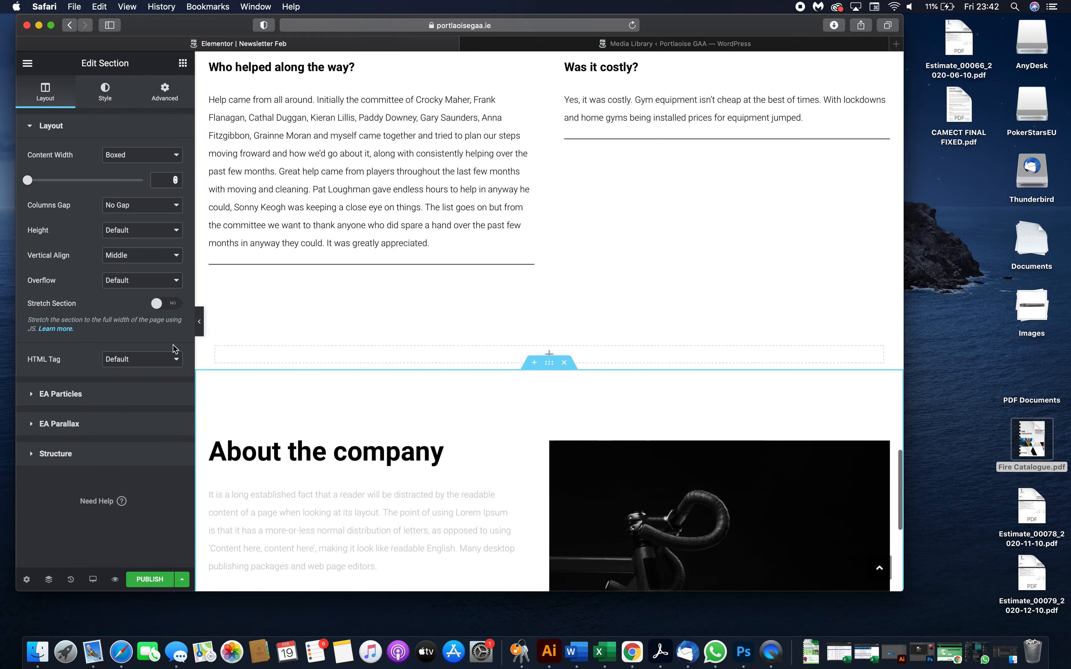
- Replace the About Company block's bicycle image with the gym interior photo from the media library
scroll(667, 264, up, 10)
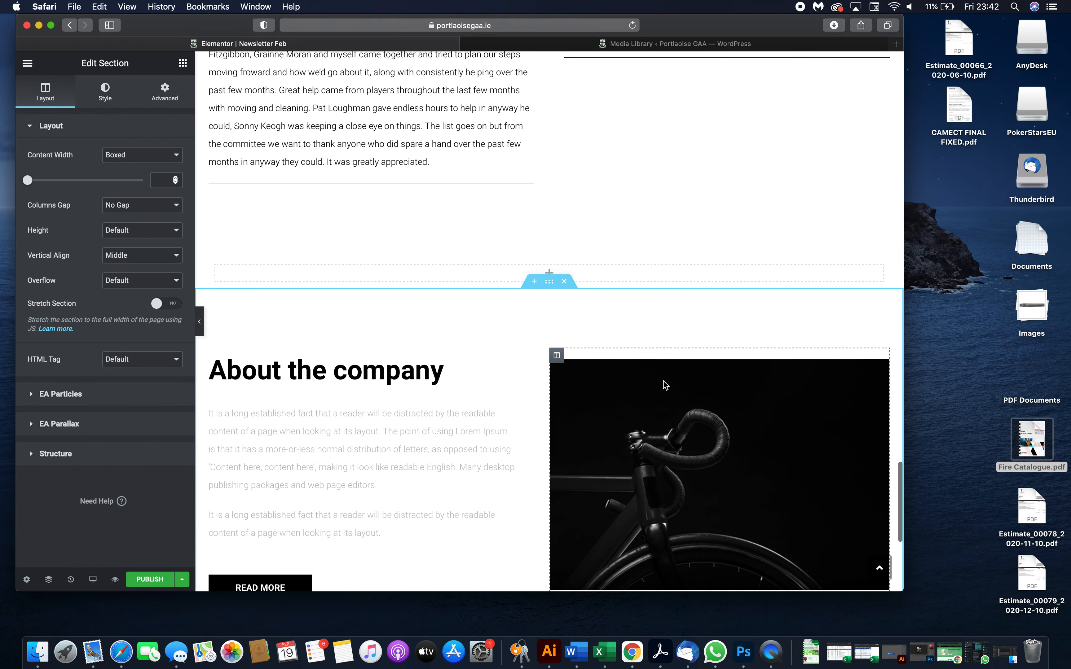
click(662, 456)
click(71, 184)
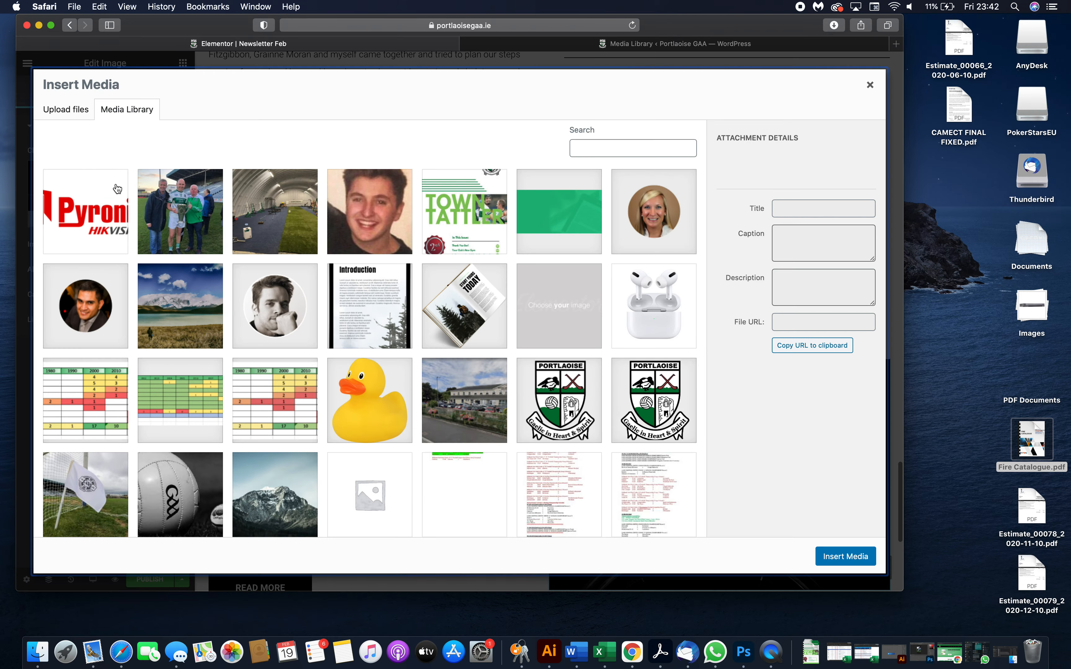
click(315, 219)
click(854, 559)
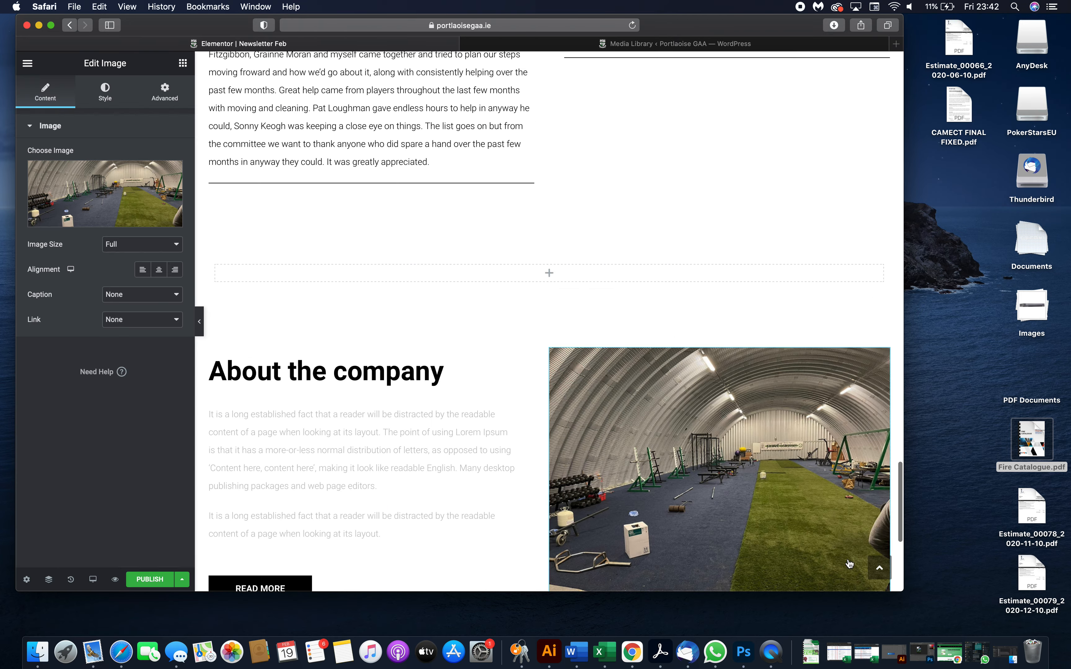
- Inspect the typography settings of the Gym and Bear It heading for comparison
scroll(608, 375, down, 3)
click(344, 271)
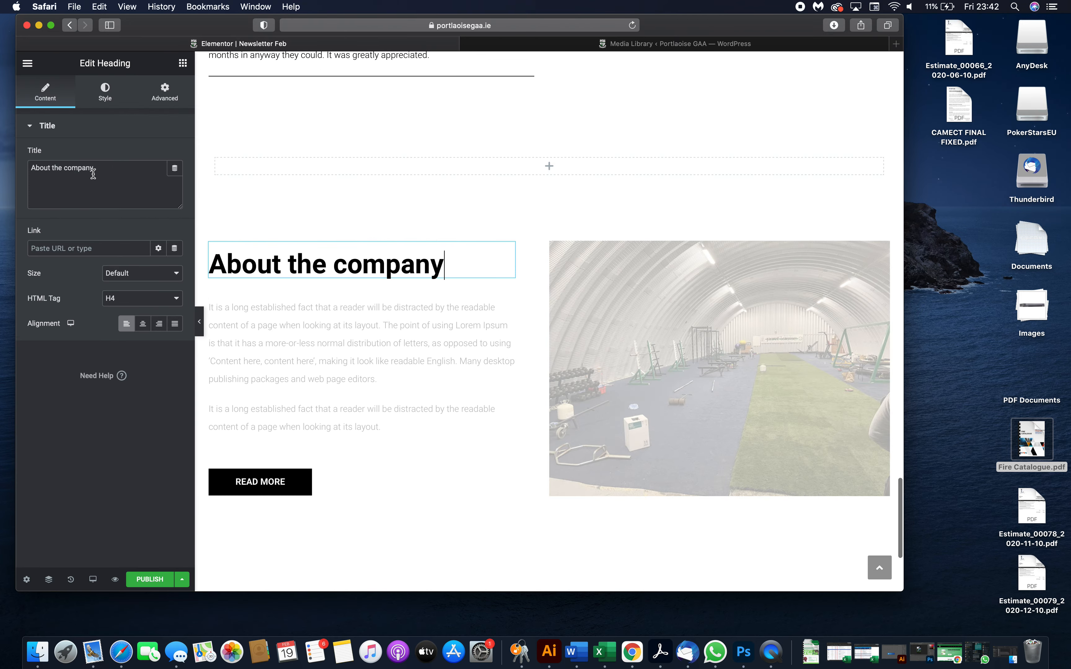
click(113, 101)
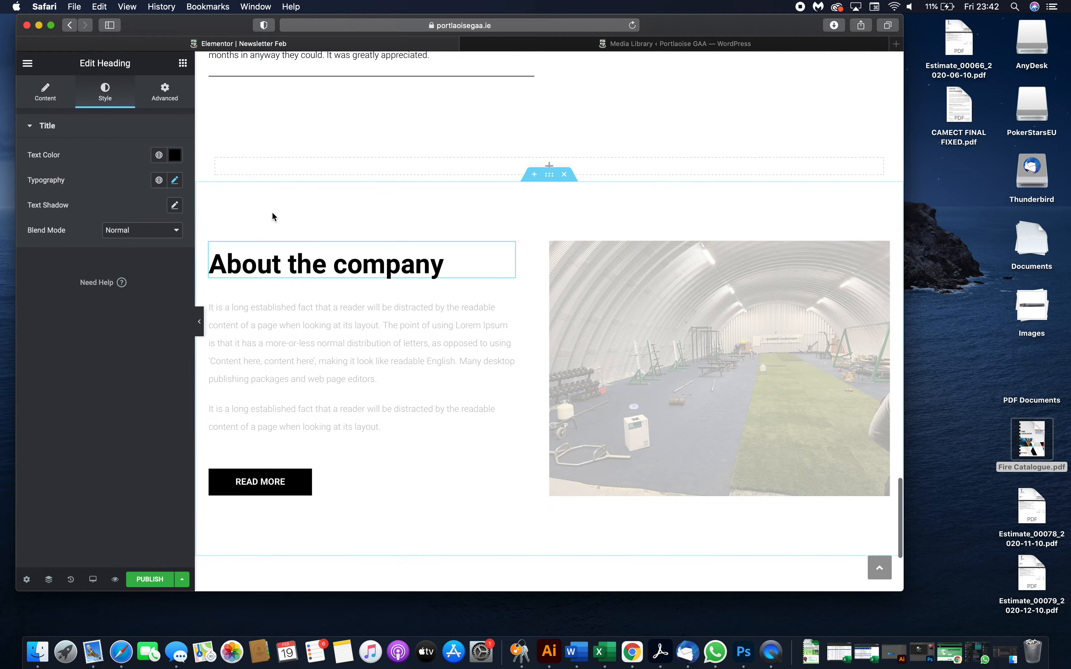
scroll(496, 245, up, 10)
scroll(496, 247, up, 7)
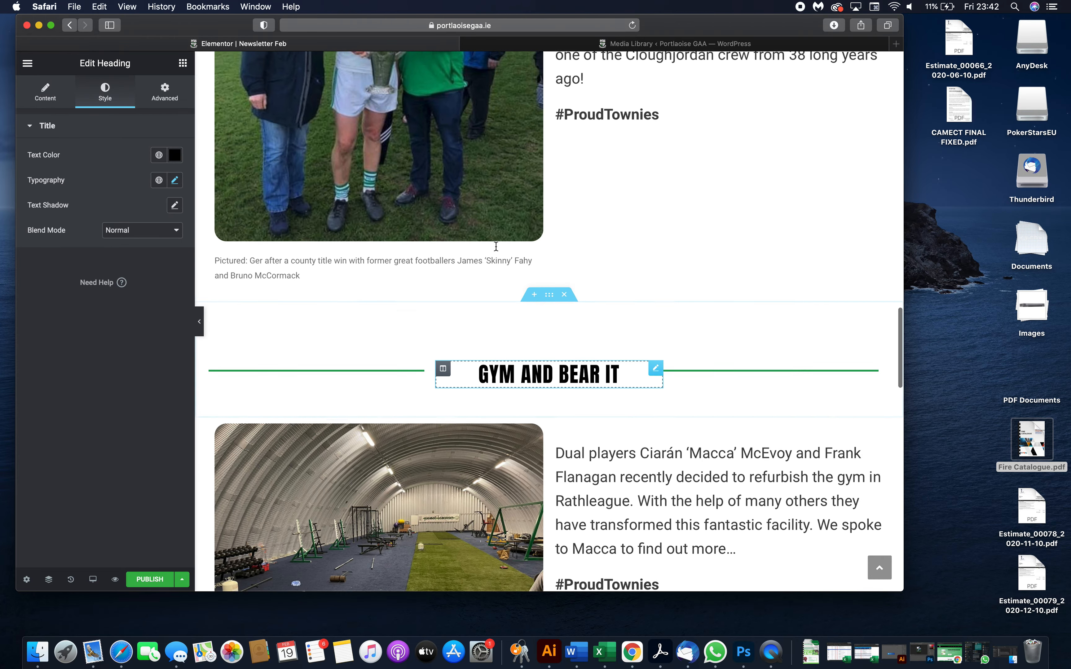
click(520, 405)
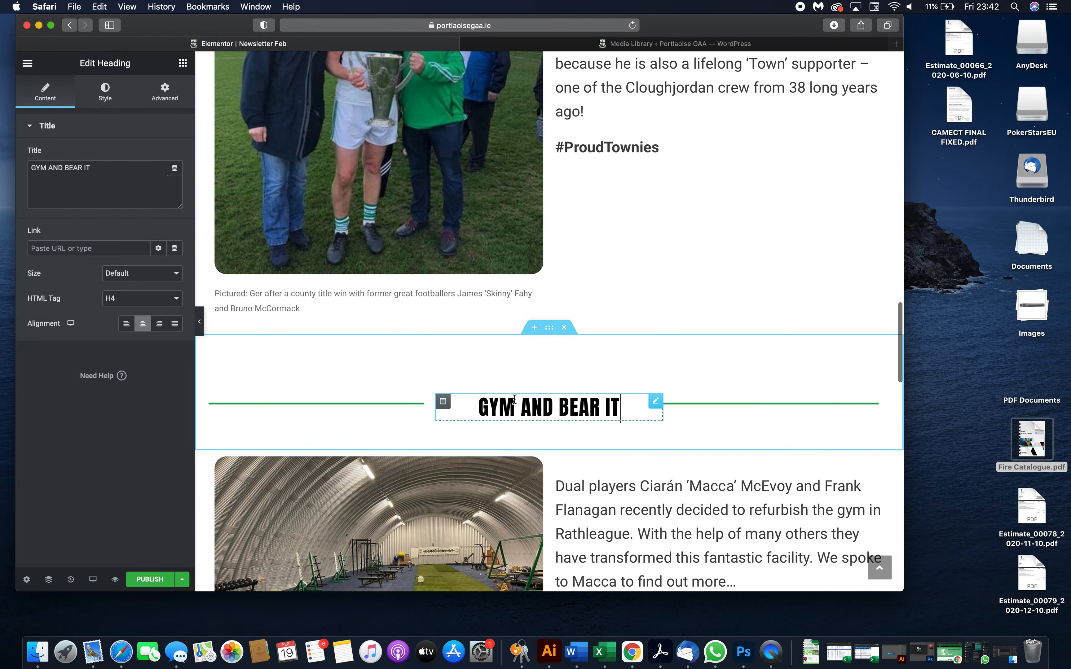
click(114, 88)
click(174, 181)
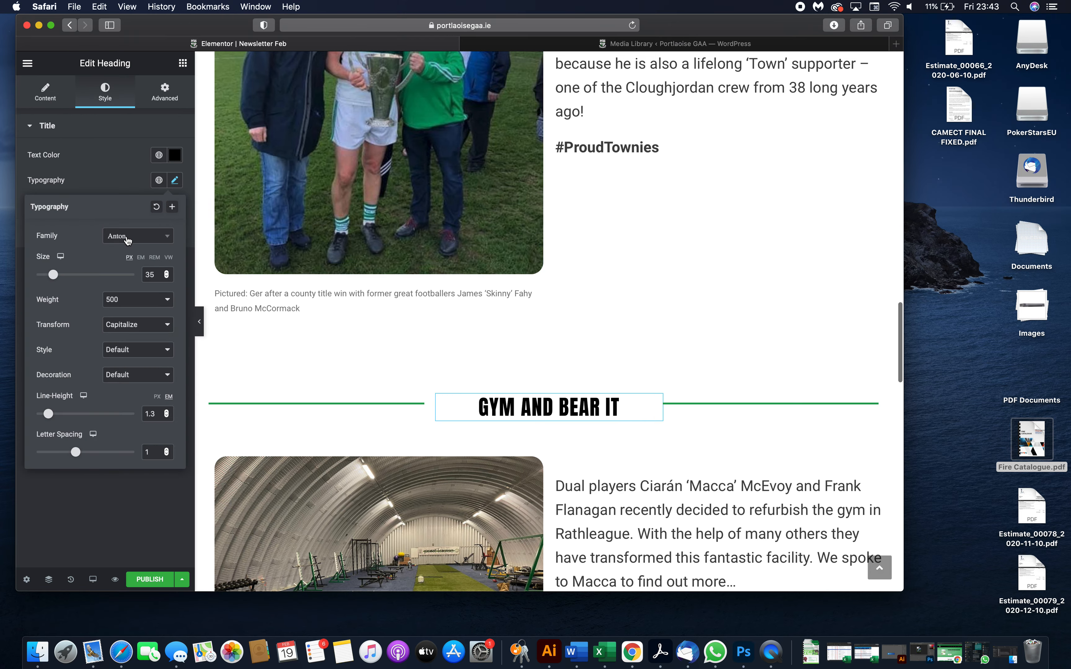
scroll(571, 345, down, 15)
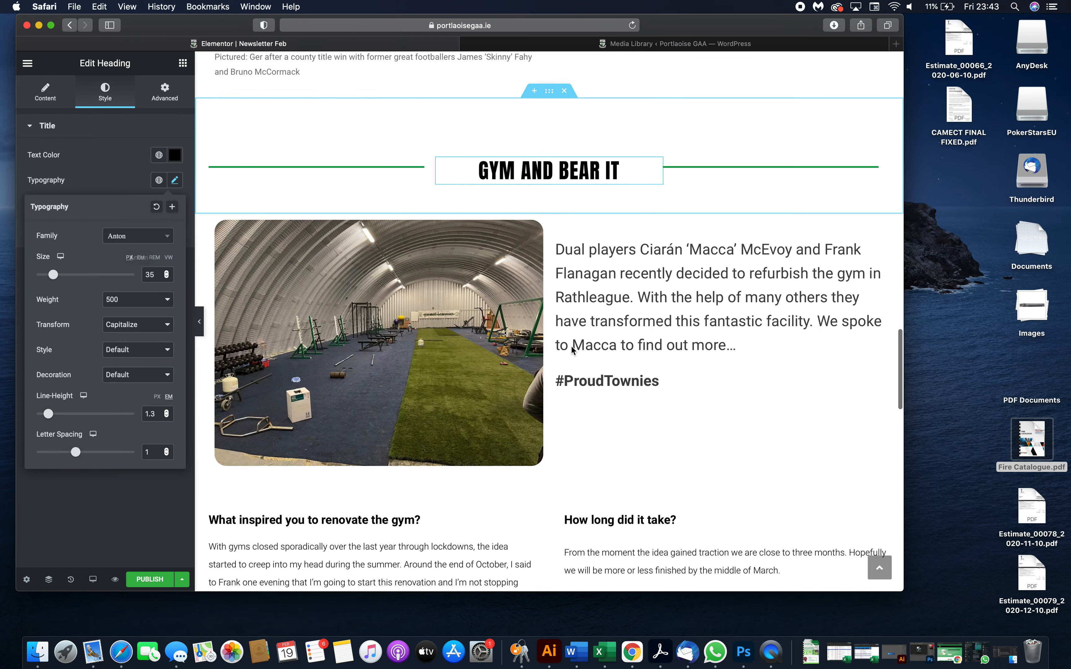
- Set the 'About the company' heading's font family to Open Sans and weight to Bold
click(438, 253)
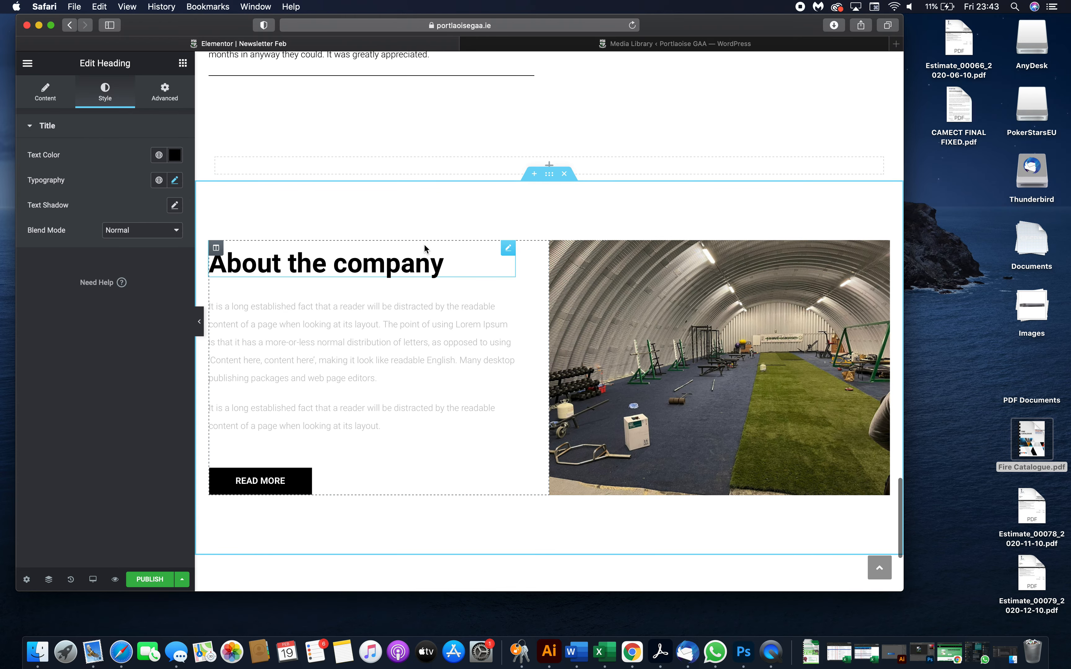
click(175, 181)
click(142, 237)
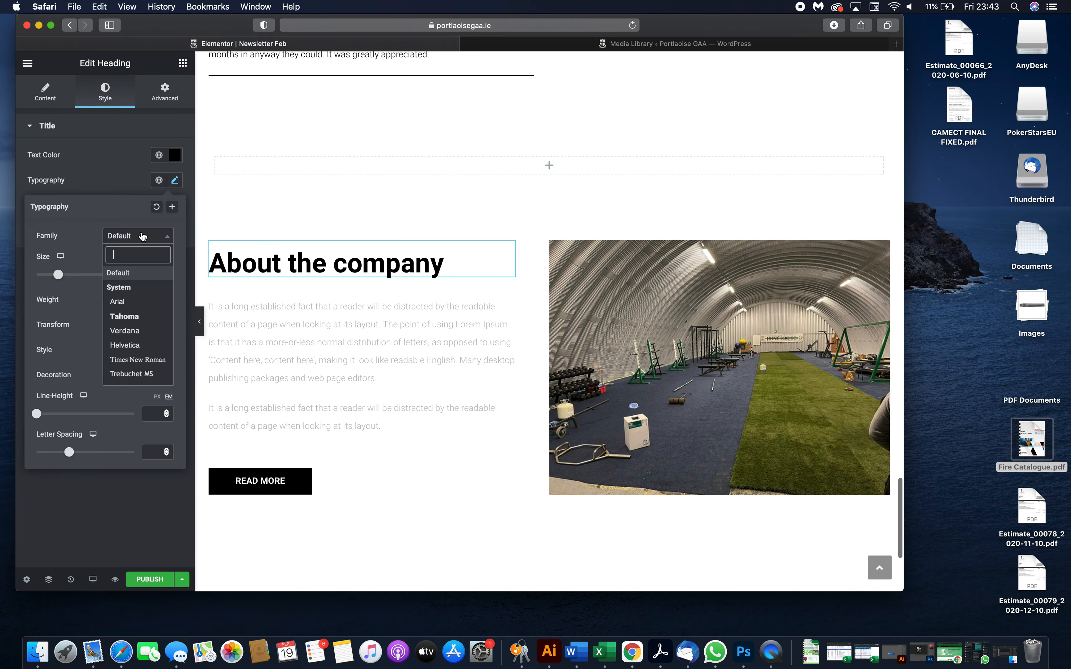
text(open)
click(129, 287)
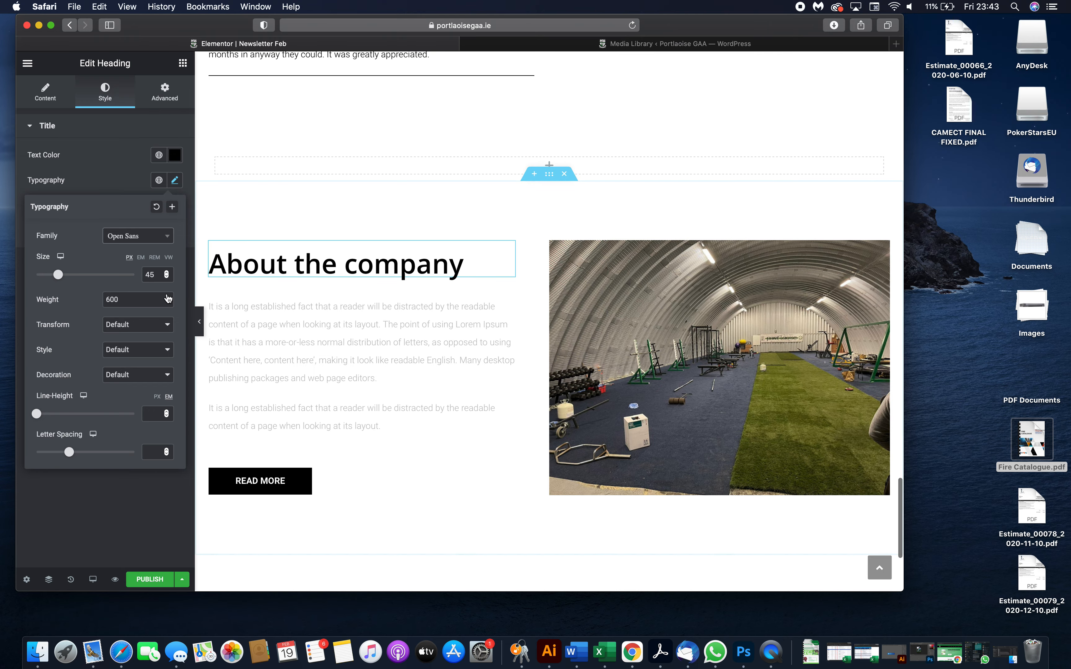
click(144, 306)
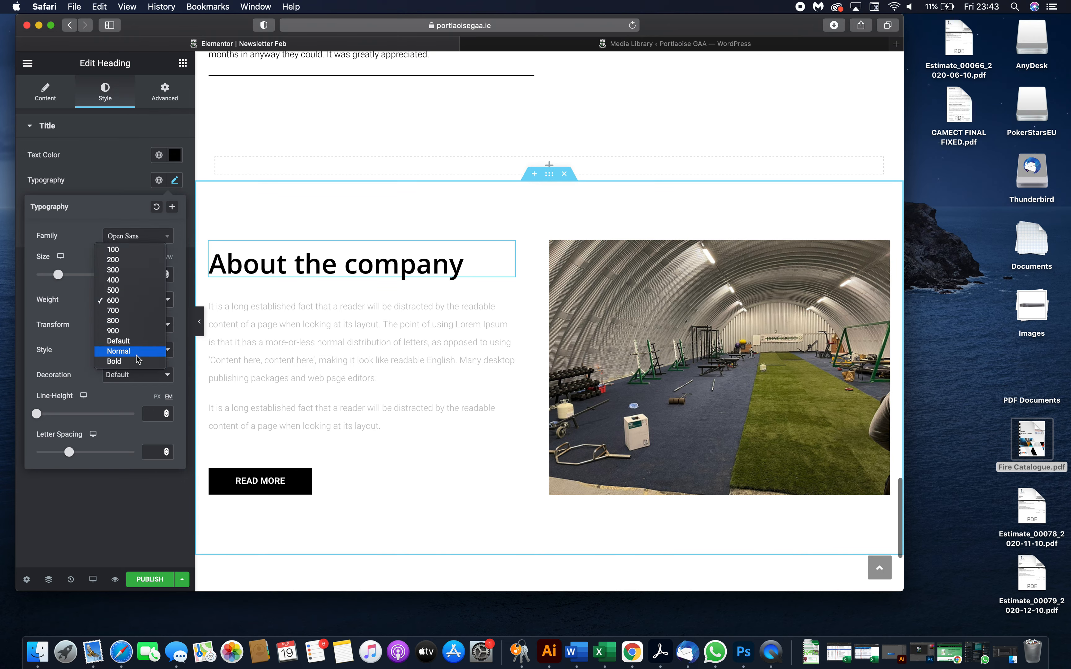
click(134, 363)
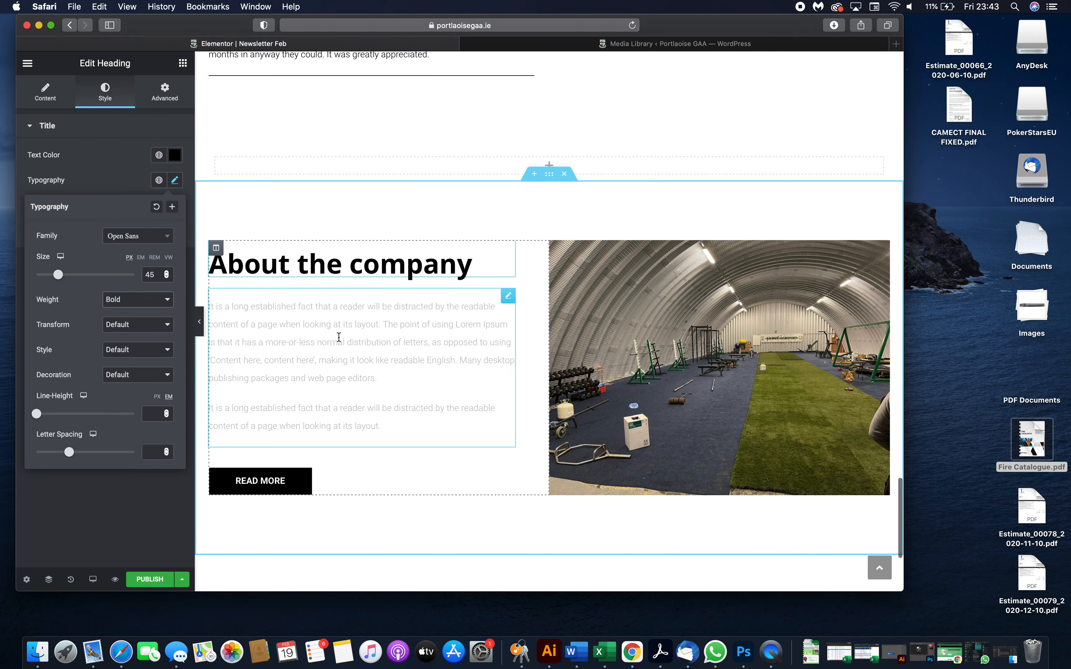
- Set the About Company paragraph text colour to black, #000000
click(418, 354)
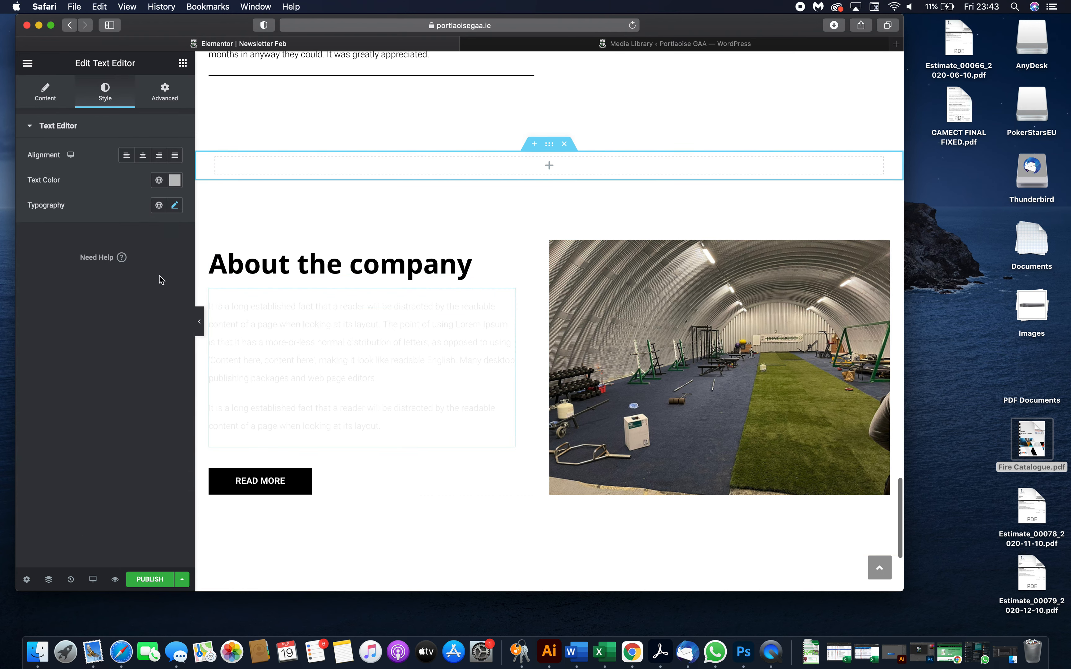
click(175, 184)
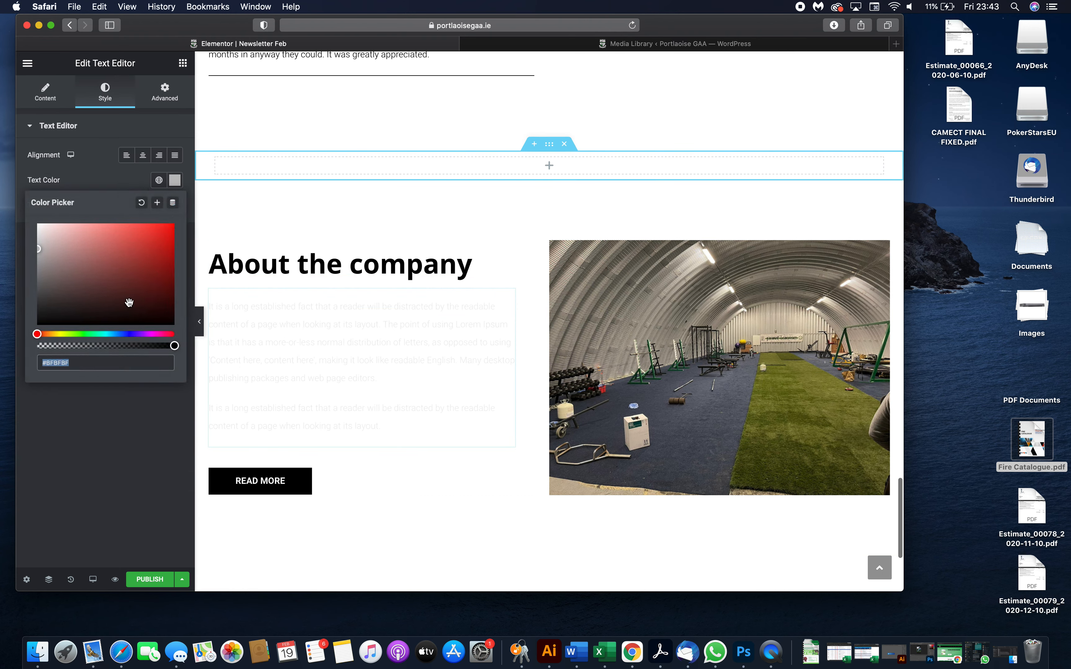
drag(127, 302, 25, 348)
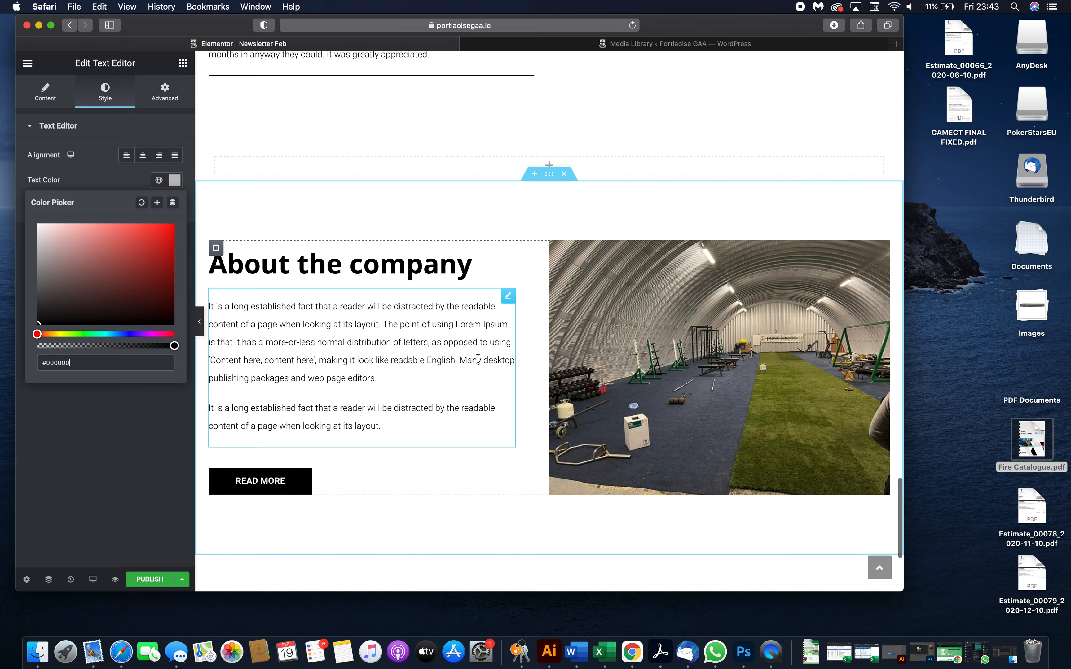
- Switch the editor to the Mobile responsive preview and review the gym section's layout
scroll(582, 350, down, 5)
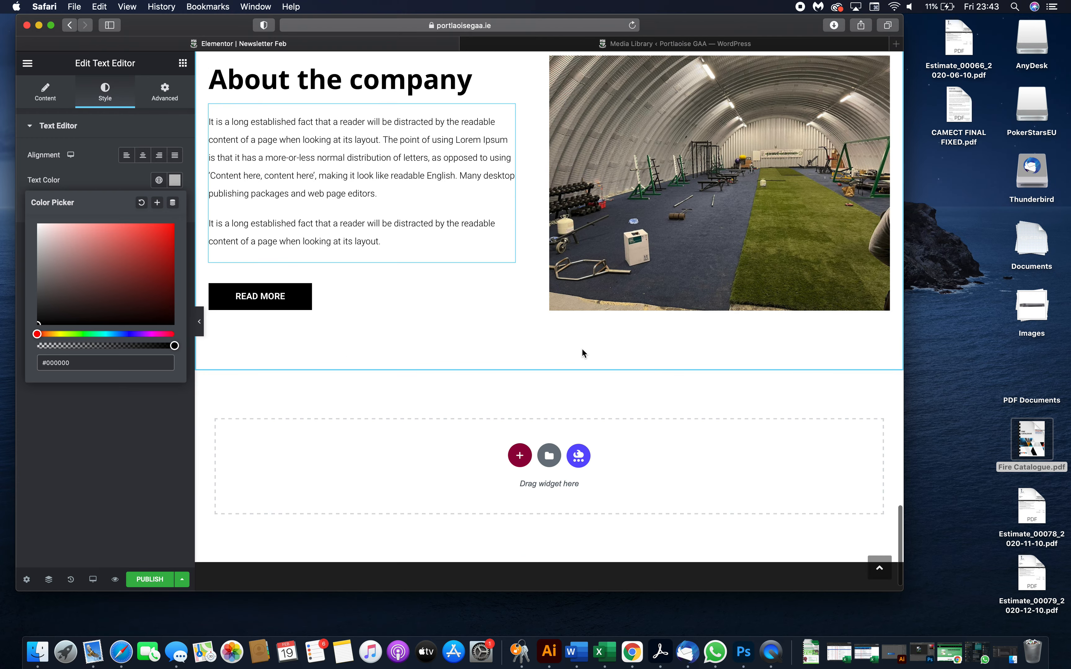
scroll(583, 348, up, 7)
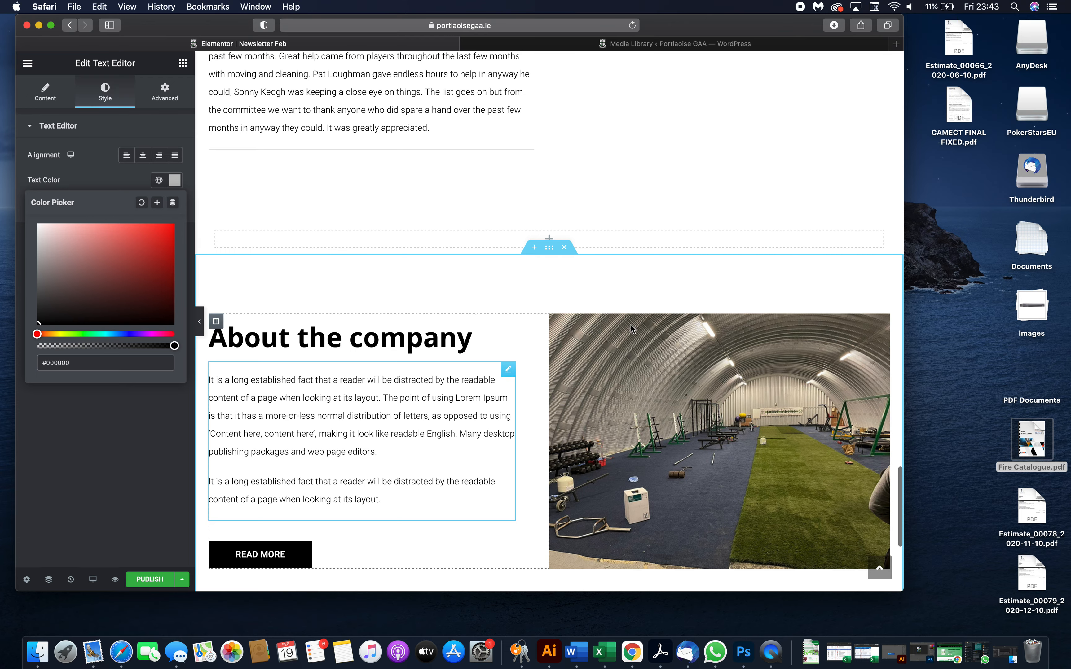
click(93, 579)
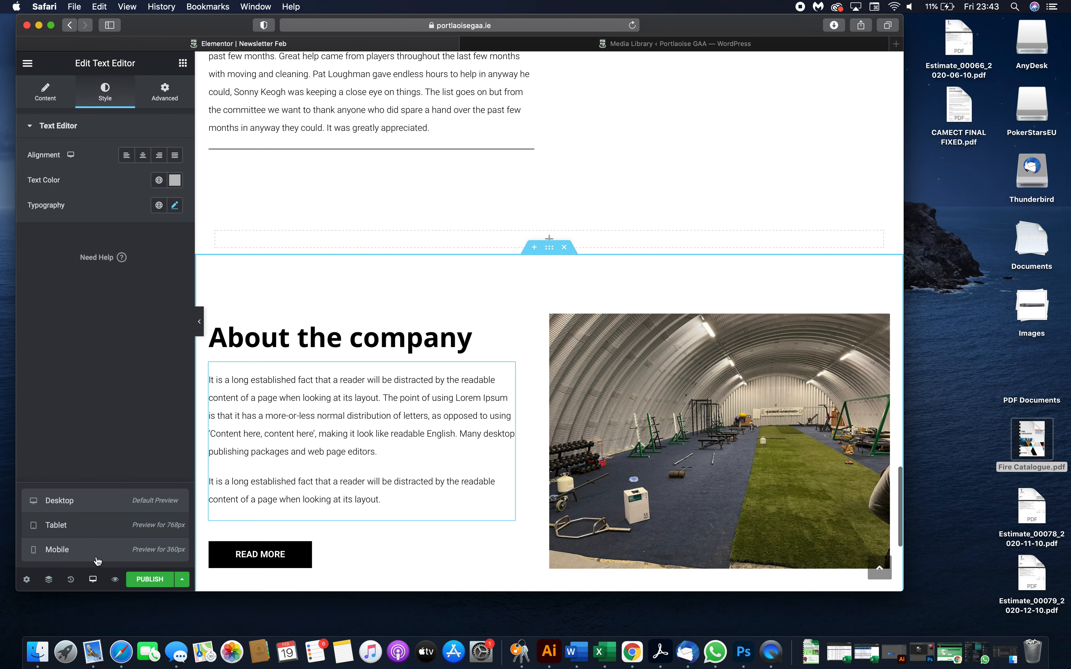
click(92, 559)
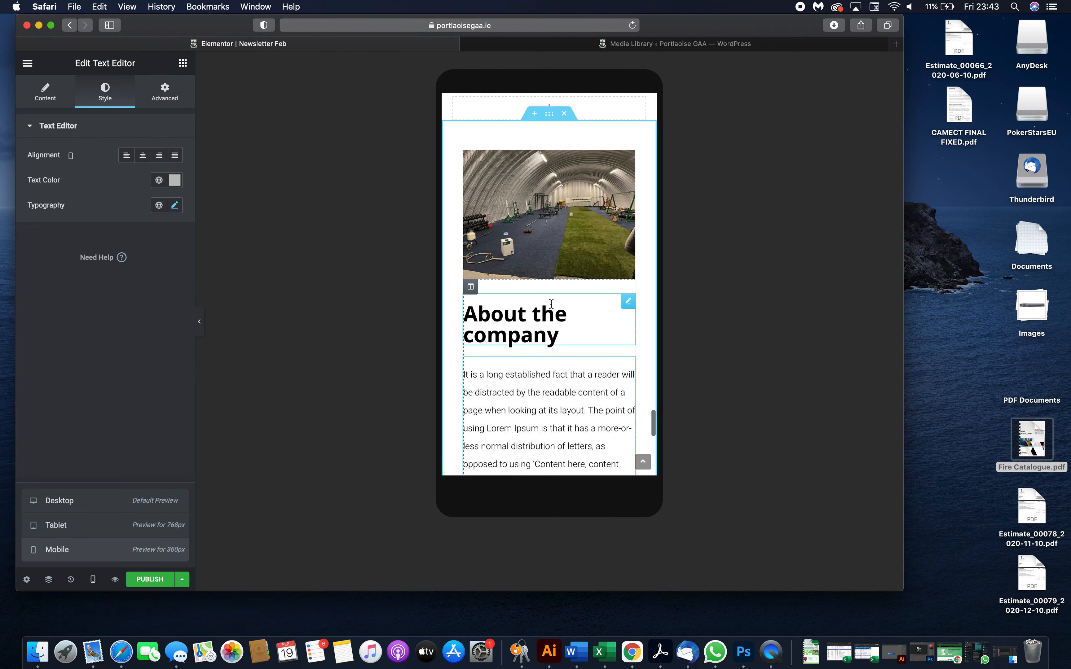
scroll(552, 304, up, 10)
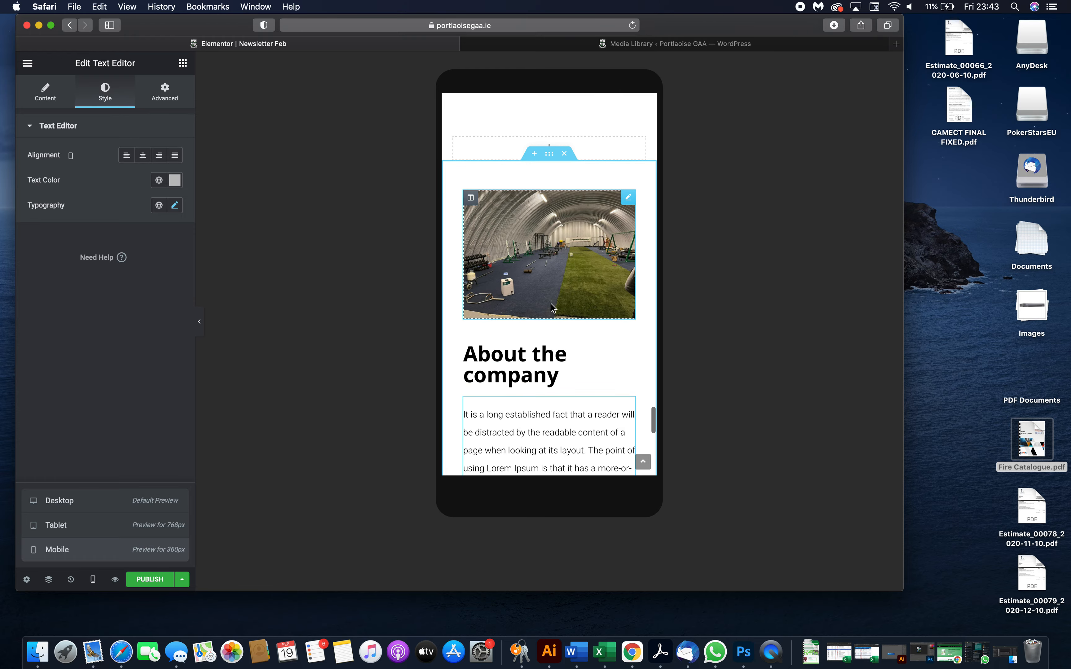
scroll(551, 303, up, 10)
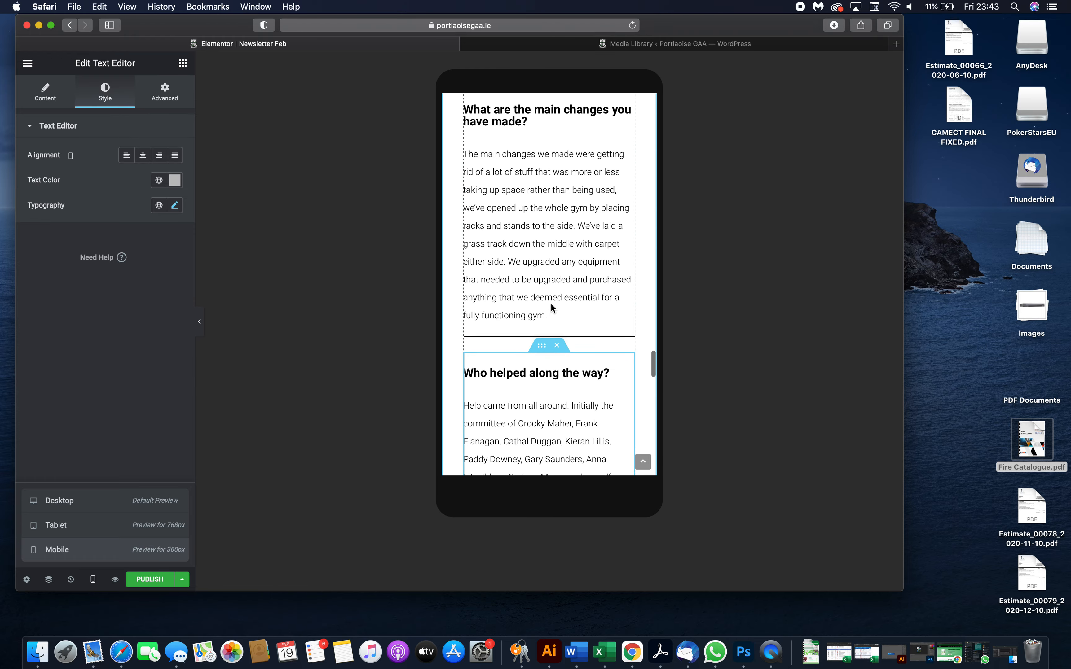
scroll(551, 304, up, 10)
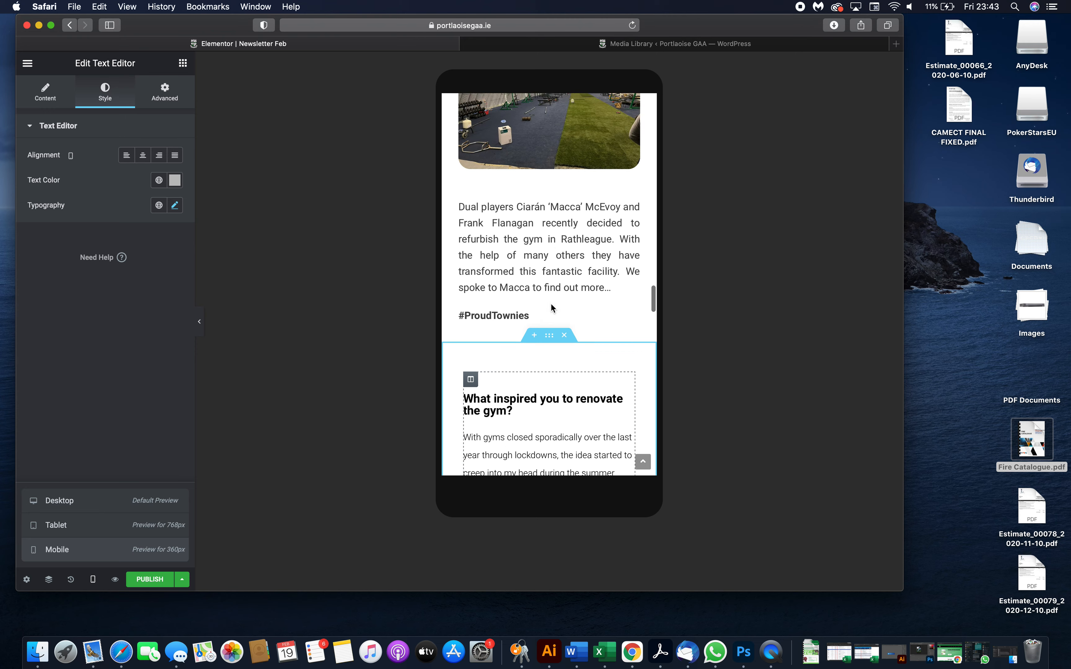
scroll(550, 304, down, 2)
- Set the Gym and Bear It intro paragraph's mobile font size to 16 px
drag(545, 325, 542, 337)
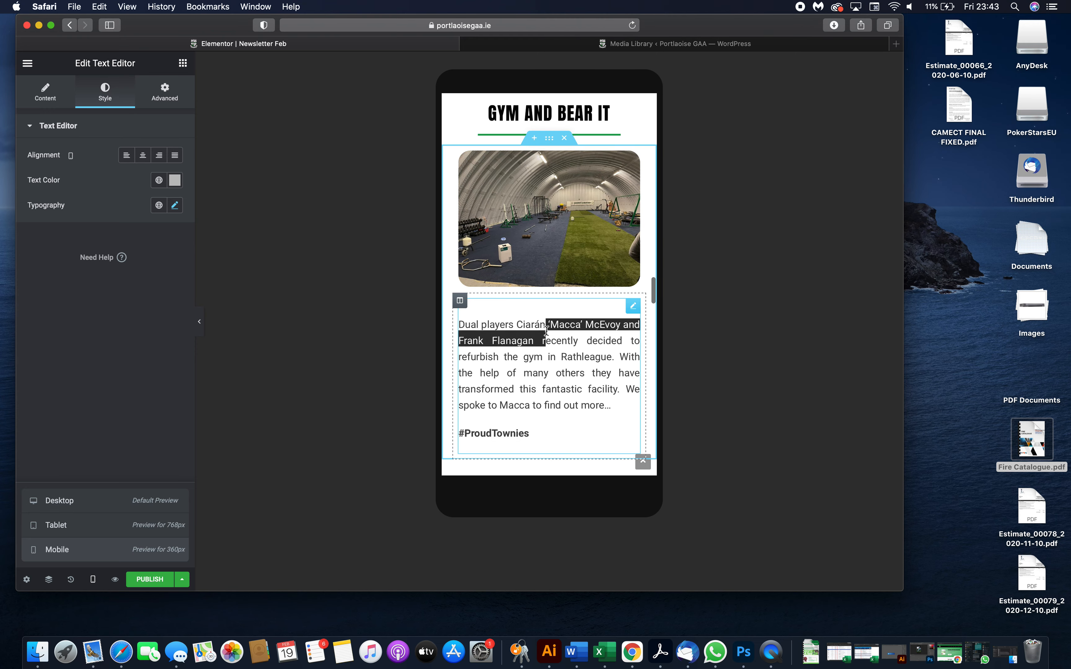
scroll(542, 337, down, 5)
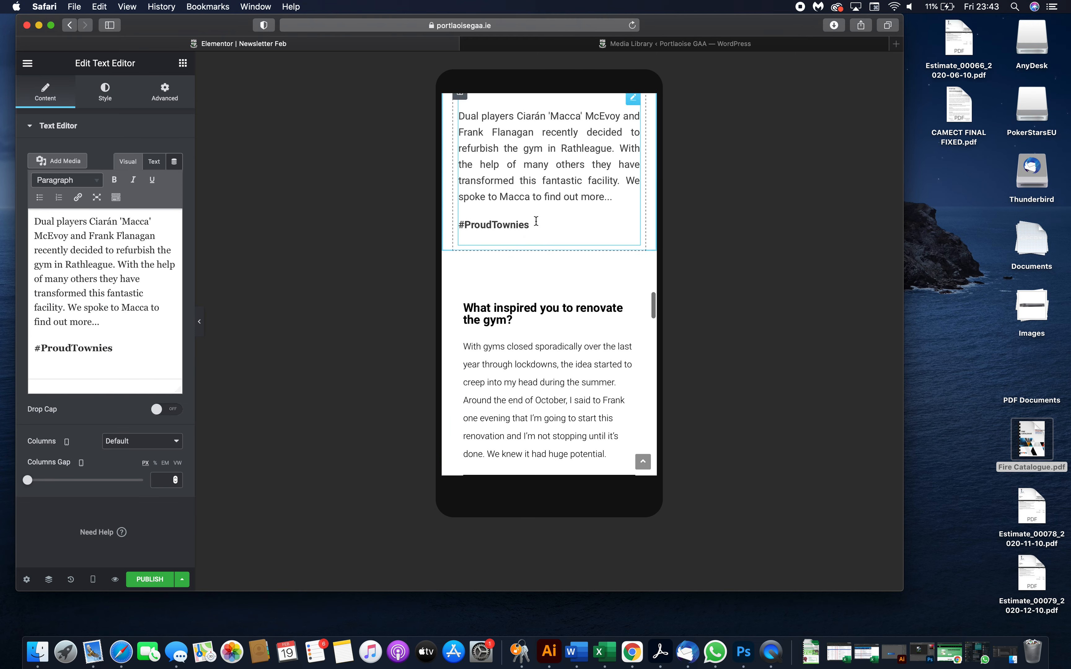
scroll(532, 347, up, 5)
scroll(524, 351, down, 3)
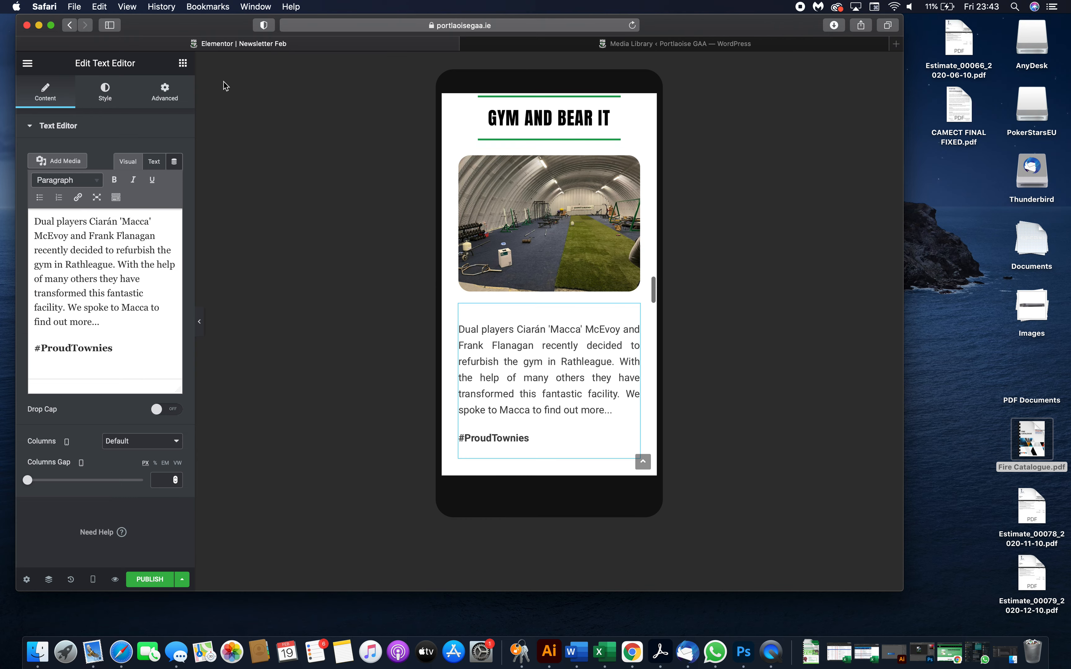
click(97, 104)
click(174, 205)
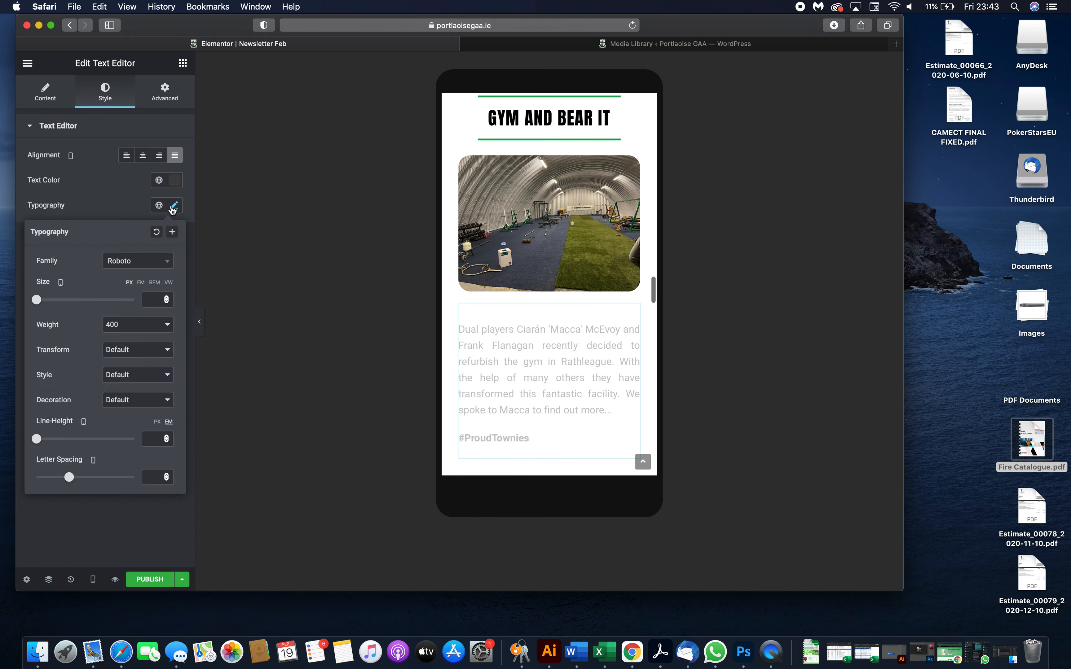
text(16)
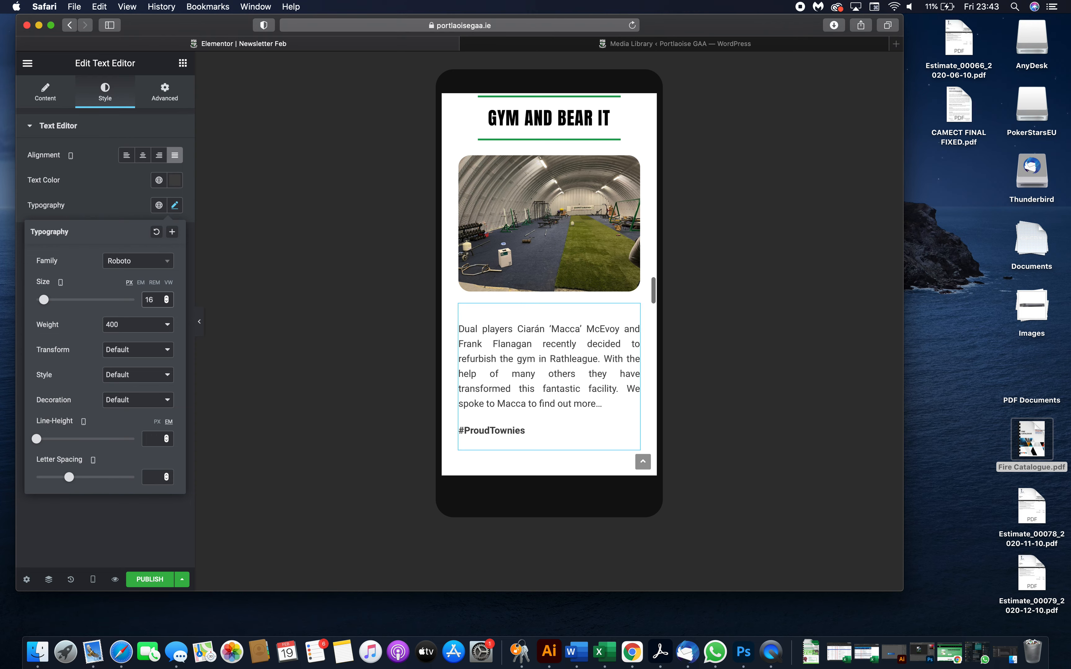
- Set the 'What inspired you to renovate the gym?' paragraph's mobile font size to 16 px
scroll(545, 342, down, 5)
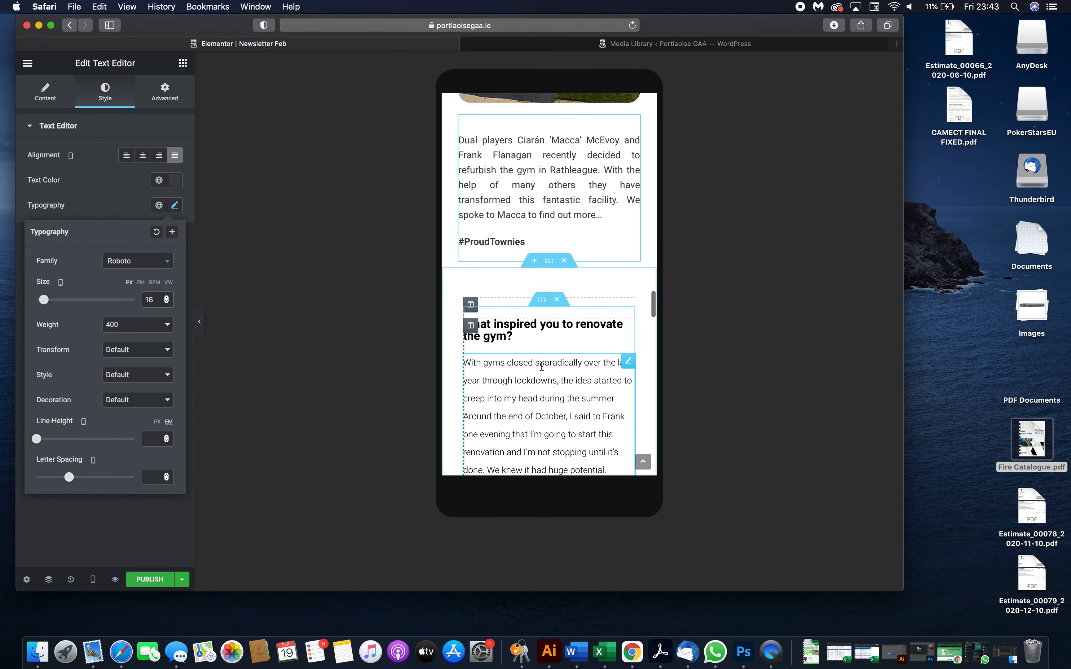
click(543, 364)
click(106, 95)
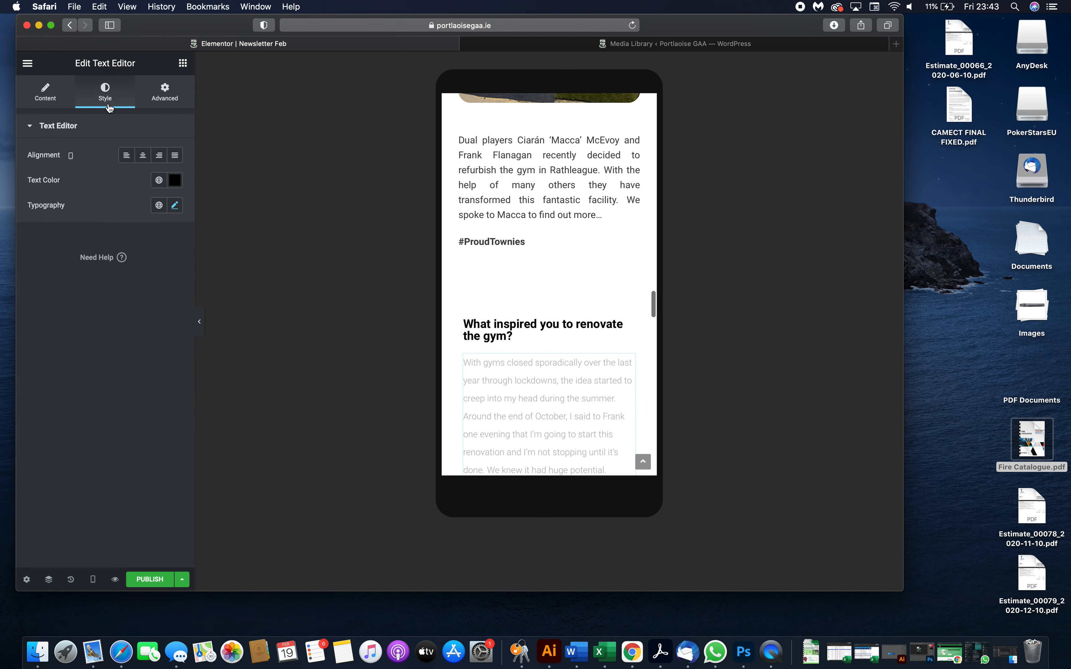
click(173, 205)
text(16)
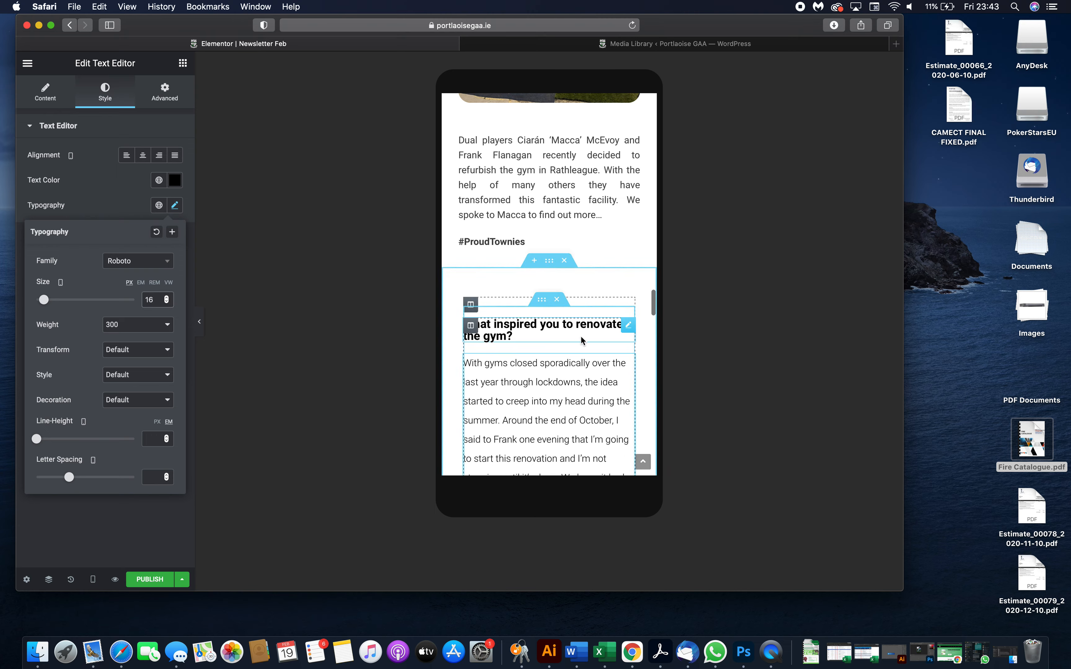
- Review the mobile layout of the page from the gym section up to the header
scroll(583, 341, down, 2)
scroll(582, 341, up, 3)
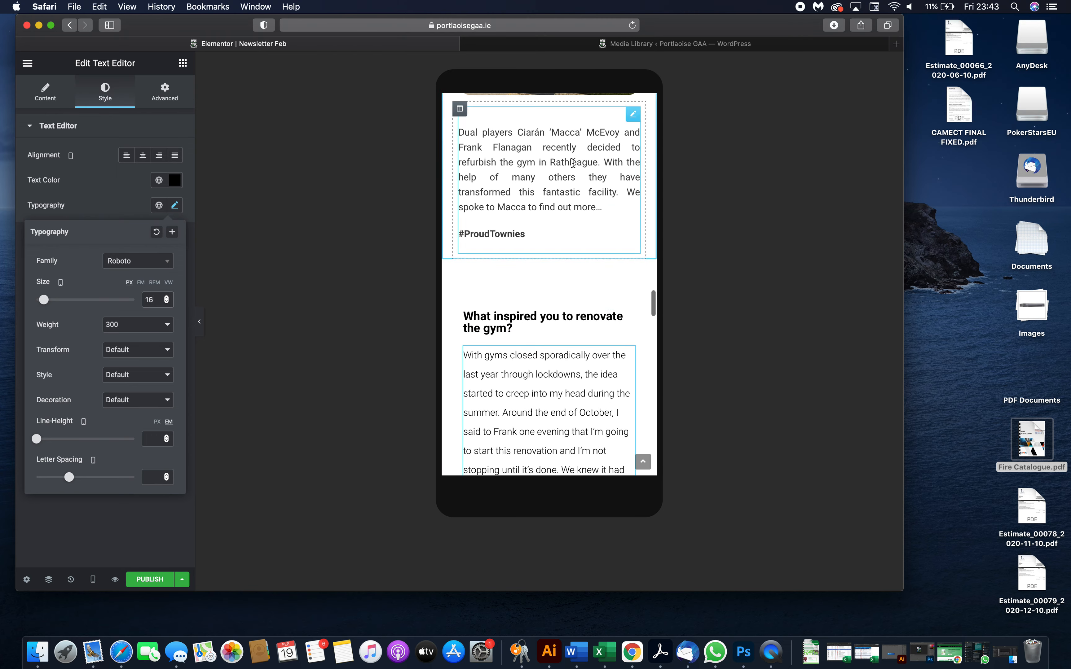
scroll(573, 163, up, 10)
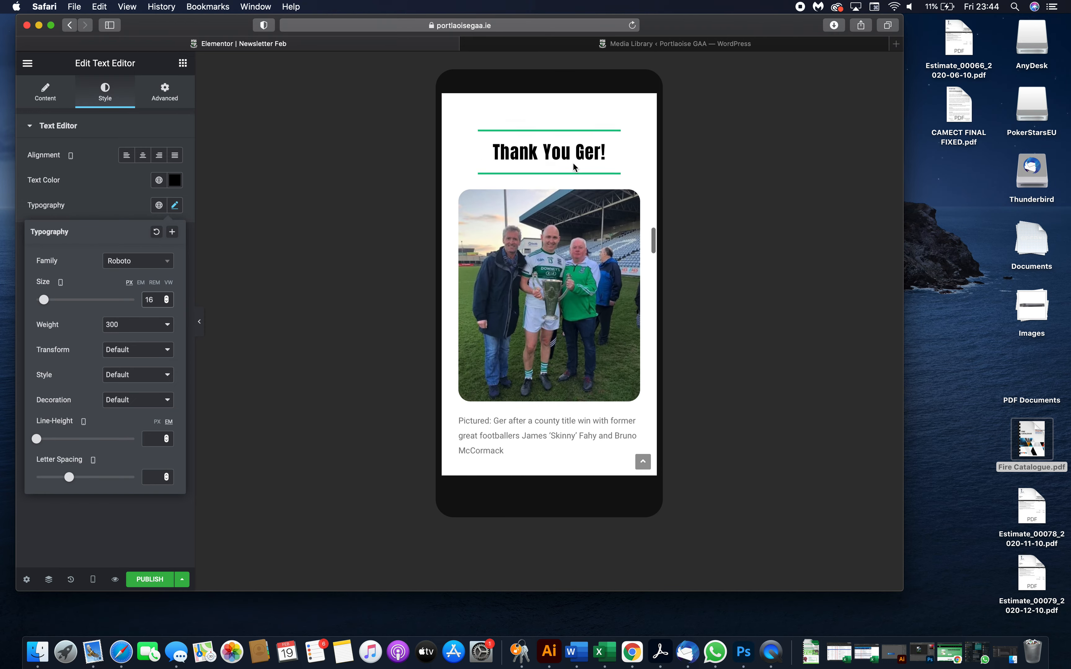
scroll(573, 163, up, 15)
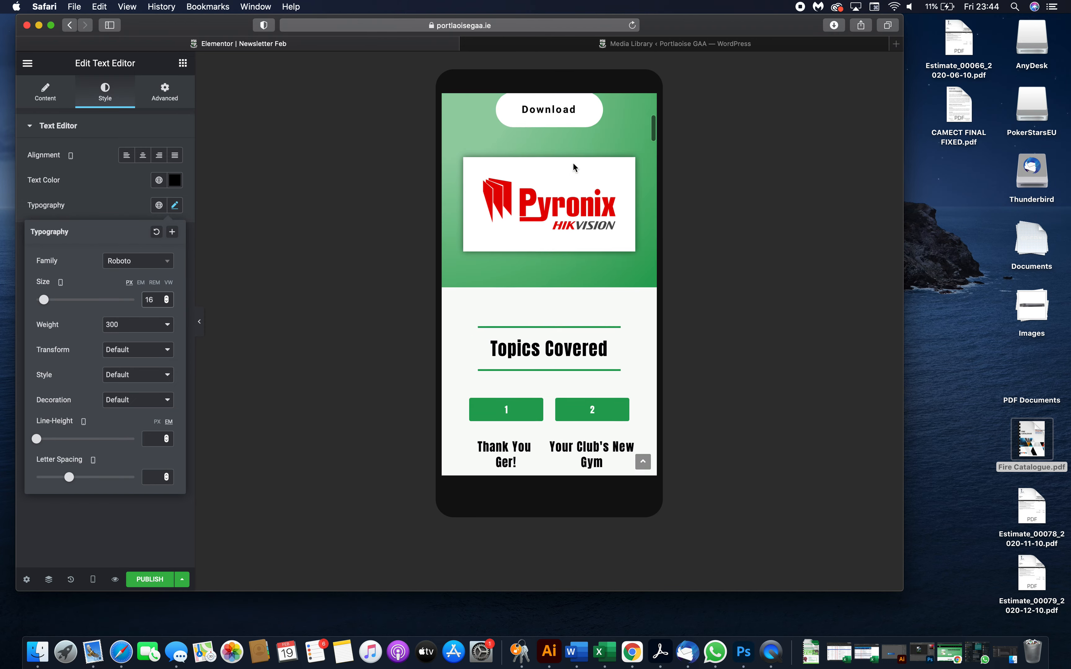
scroll(573, 166, up, 5)
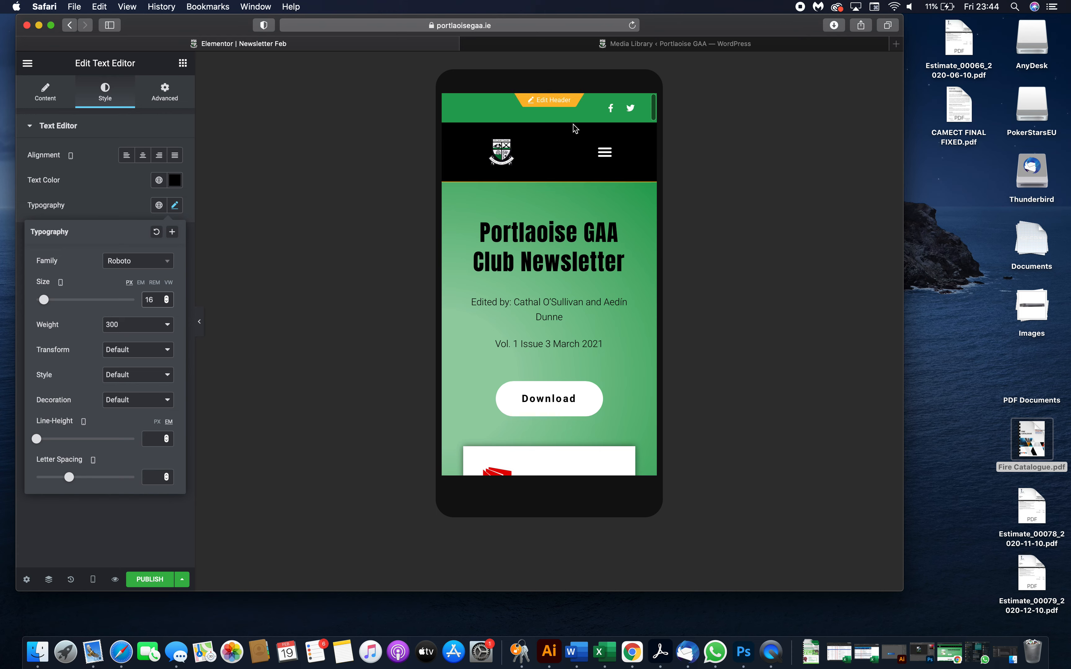